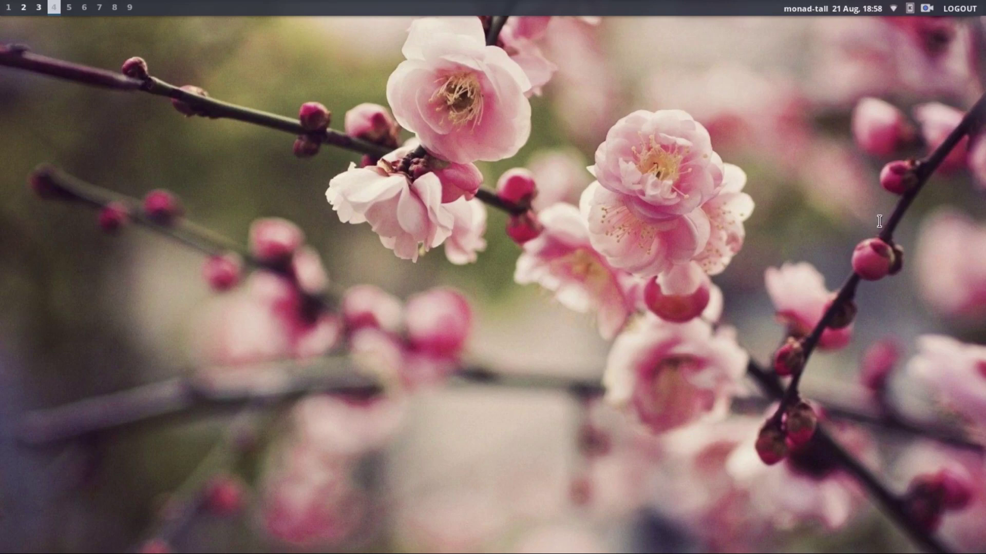
# Open three tiled terminals on the empty workspace and close two of them, keeping only the first
pyautogui.press('super+Return')
pyautogui.press('super+Return')
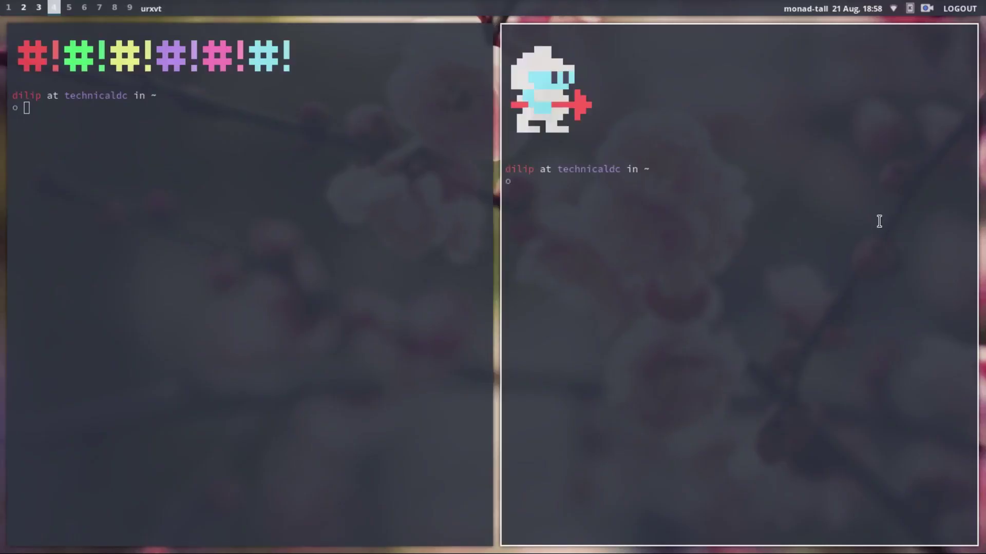
pyautogui.press('super+Return')
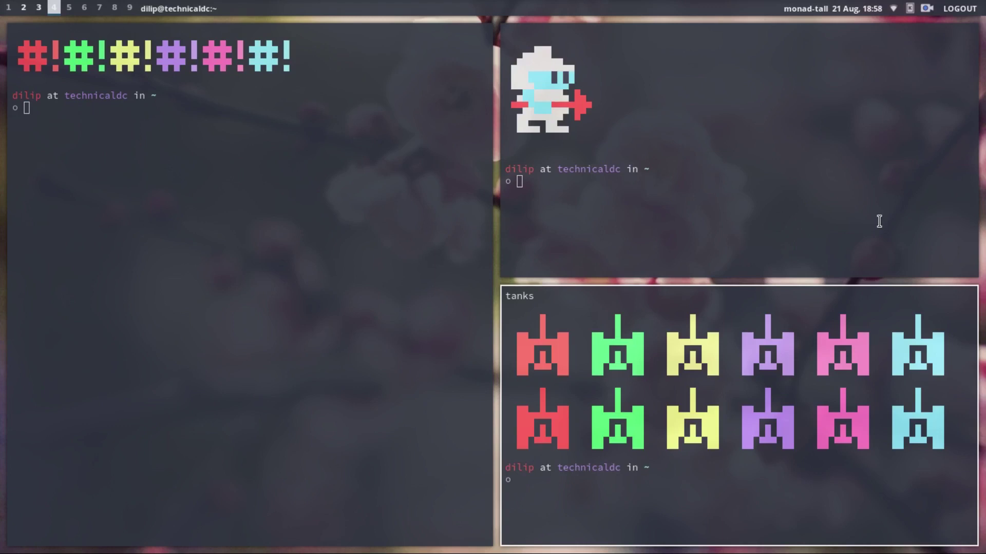
pyautogui.press('super+shift+c')
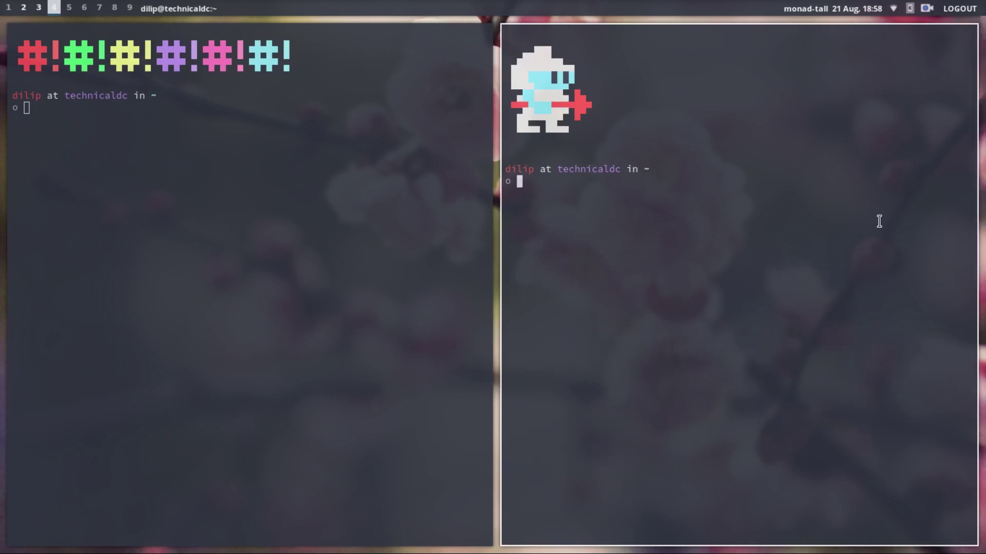
pyautogui.press('super+shift+c')
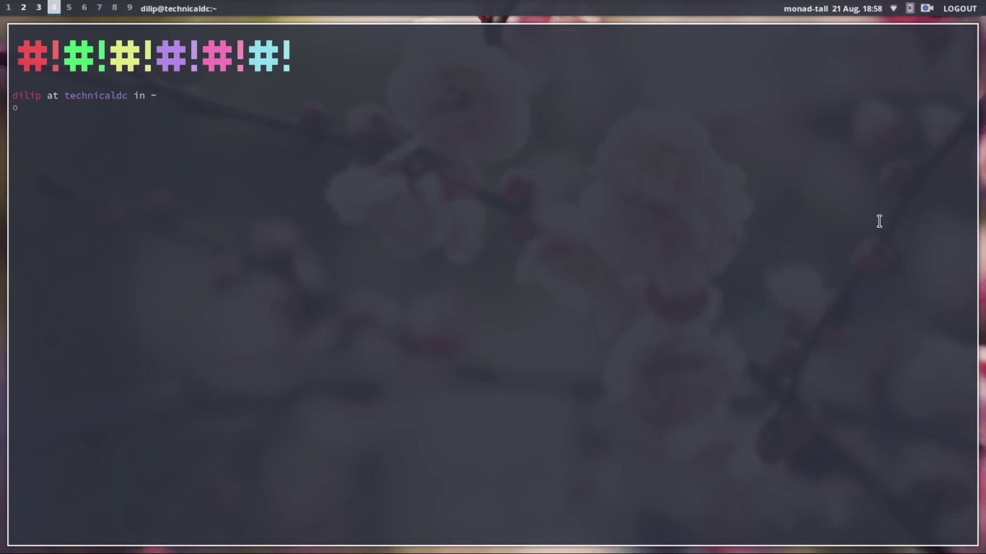
# Enlarge the terminal text, install bspwm, sxhkd and polybar with apt using the account password, and close the terminal
pyautogui.hotkey('ctrl', '+')
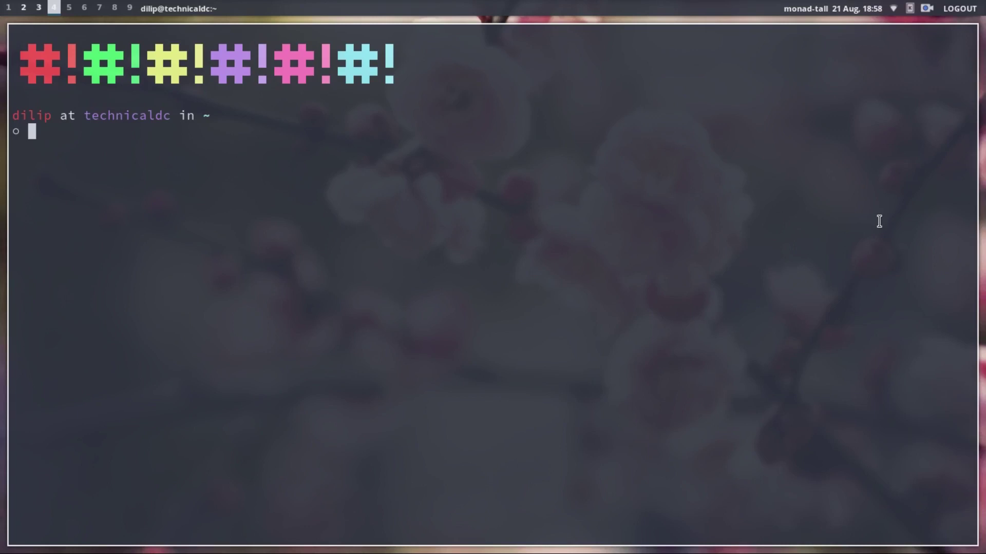
pyautogui.write('sudo apt ')
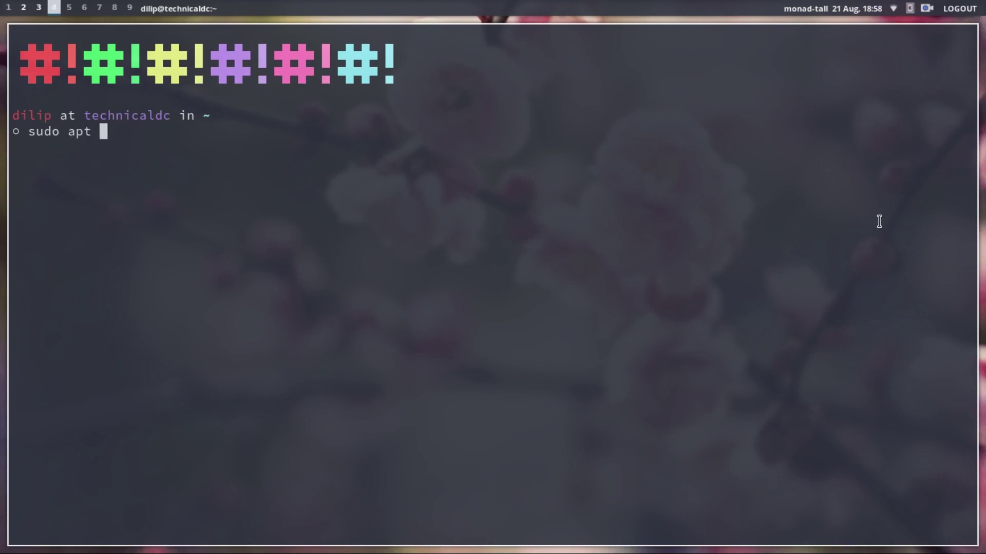
pyautogui.write('install')
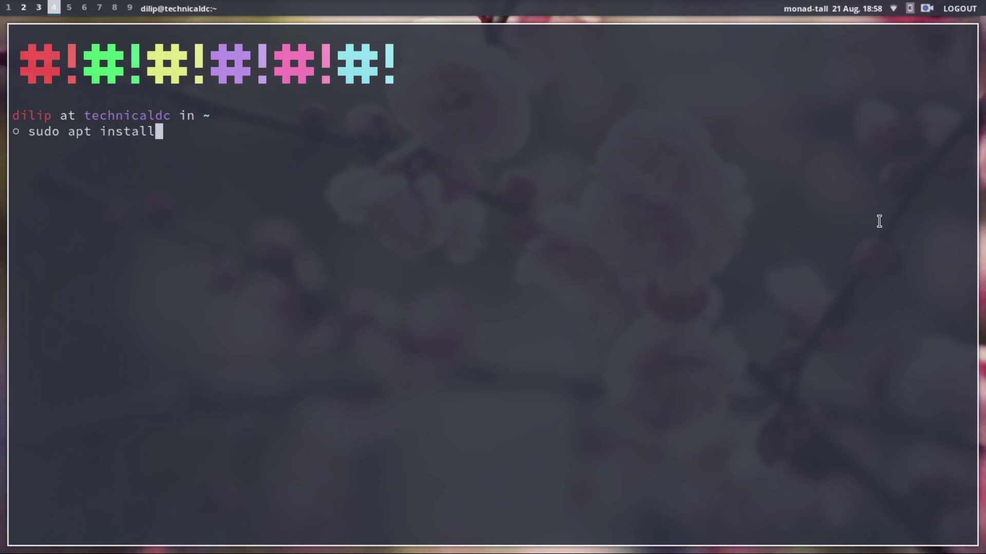
pyautogui.write(' bspwm sxh')
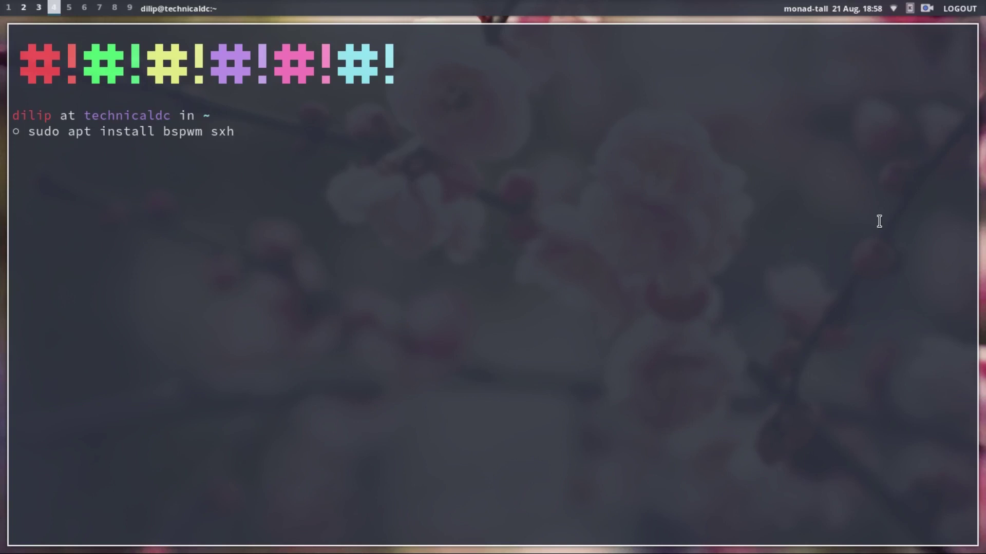
pyautogui.write('kd')
pyautogui.write('polybar')
pyautogui.press('Return')
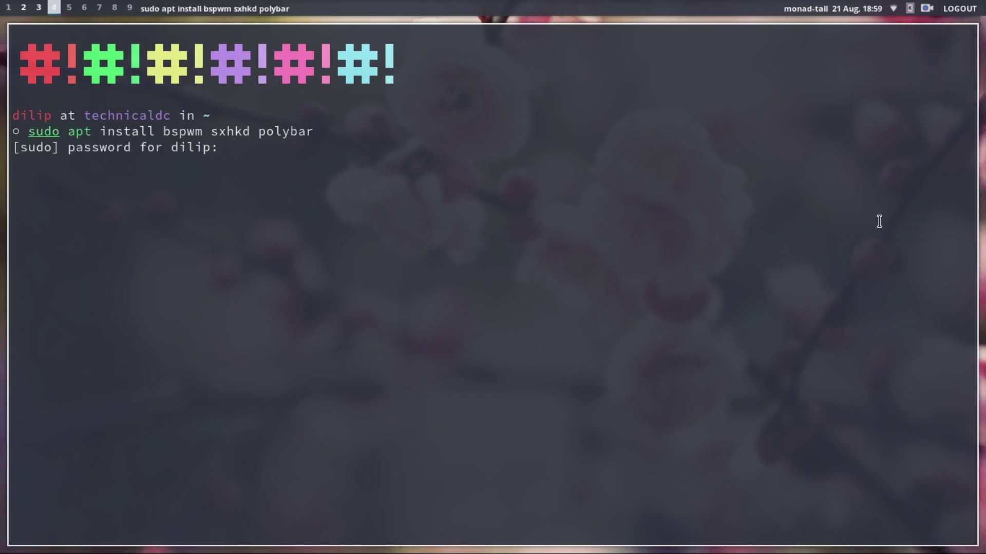
pyautogui.press('Return')
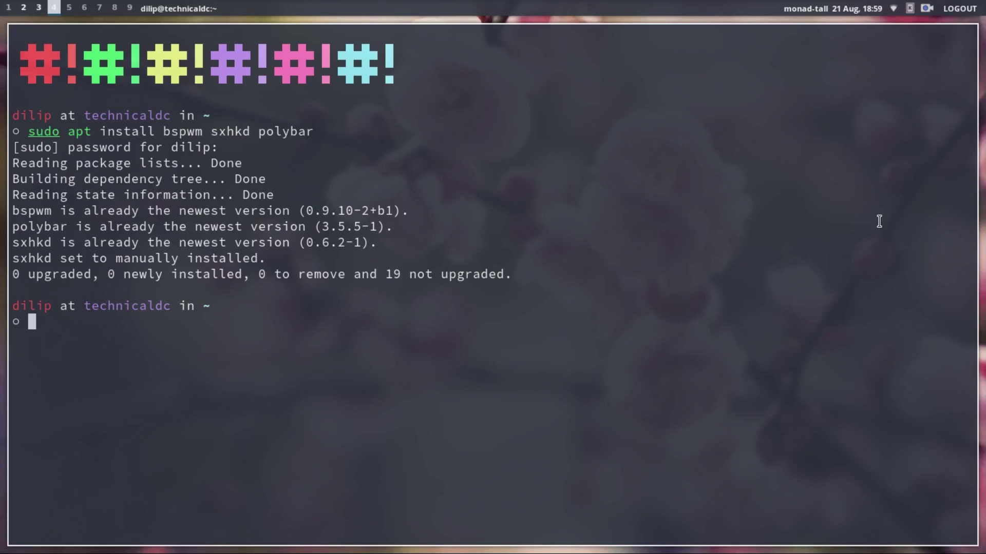
pyautogui.press('super+shift+c')
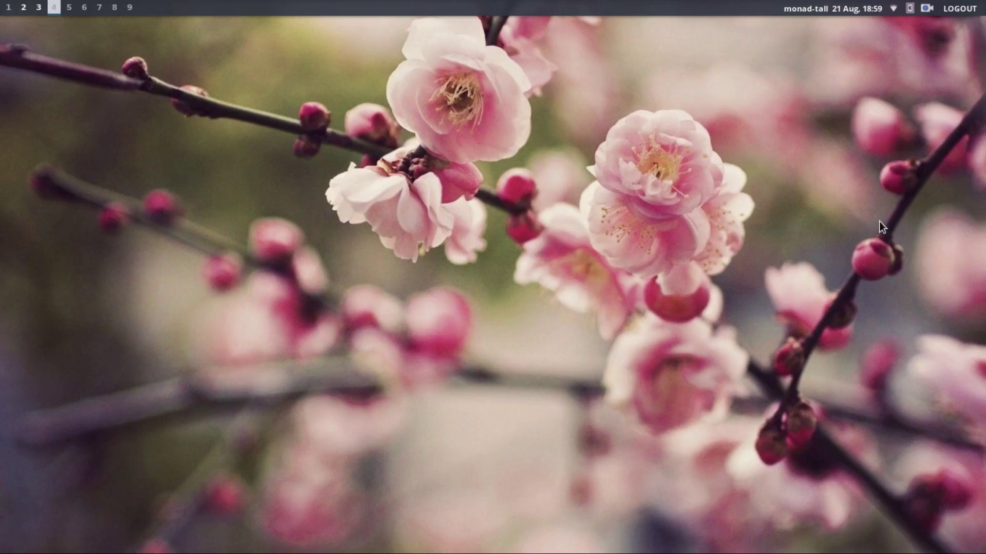
# Launch the ranger file manager and open bspwmrc from ~/.config/bspwm in the editor
pyautogui.press('super+e')
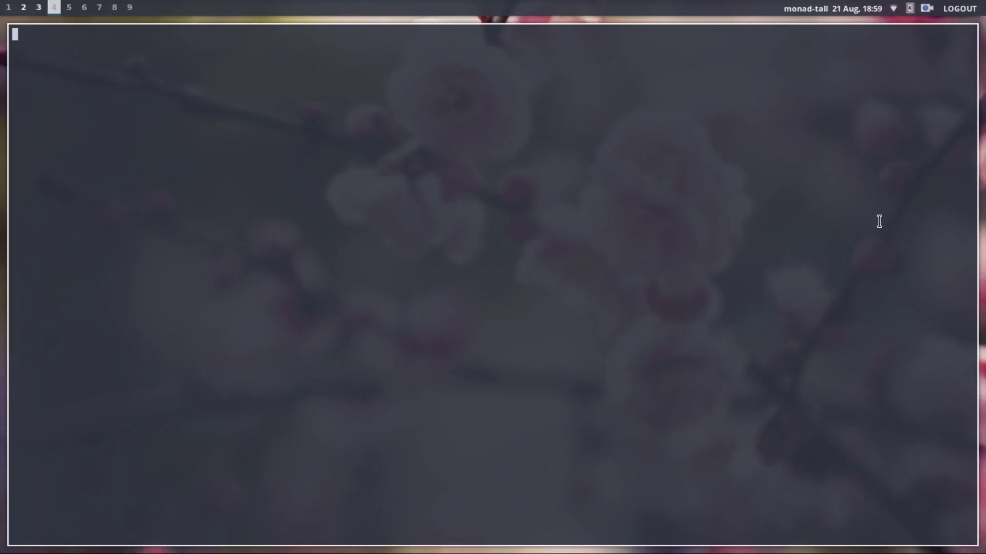
pyautogui.press('g')
pyautogui.press('c')
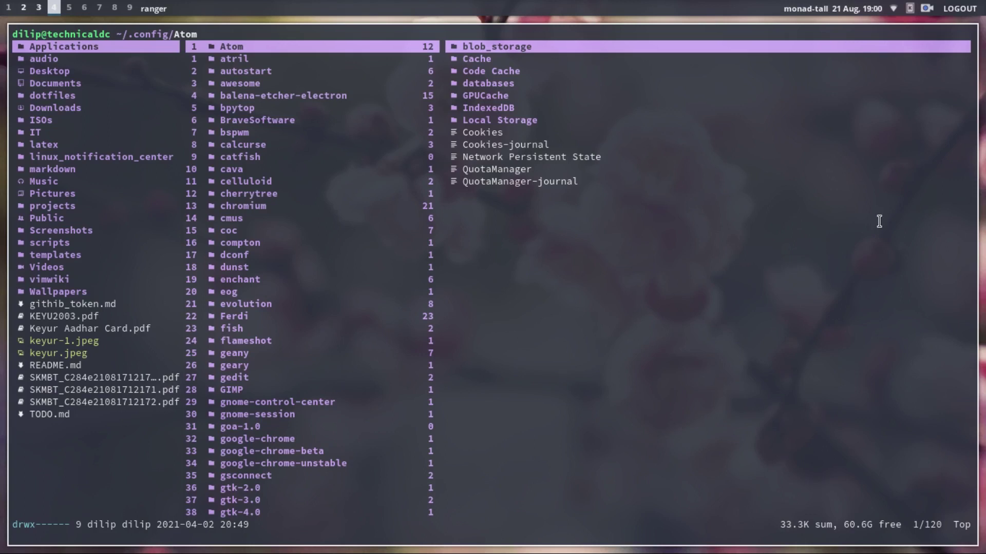
pyautogui.press('j')
pyautogui.press('j')
pyautogui.press('j')
pyautogui.press('j')
pyautogui.press('j')
pyautogui.press('j')
pyautogui.press('j')
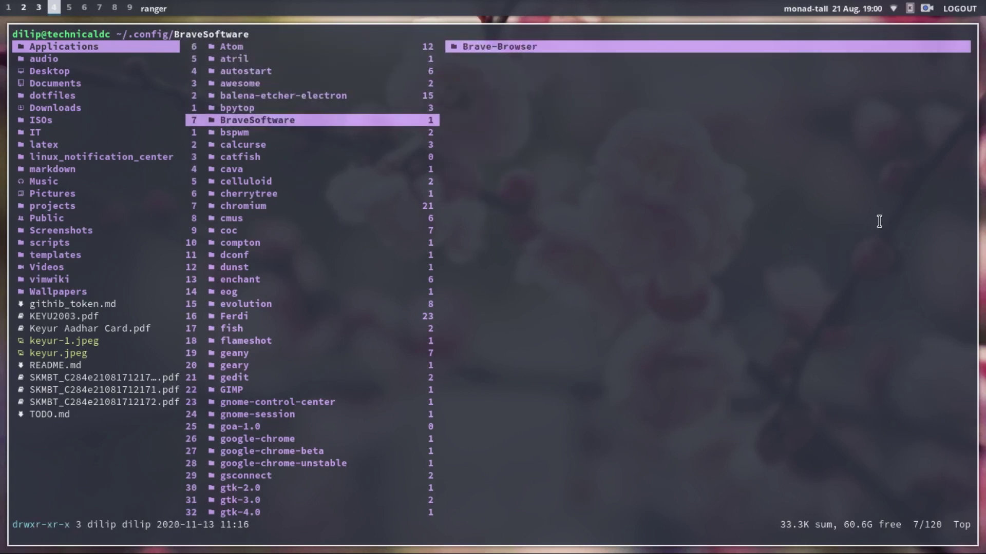
pyautogui.press('l')
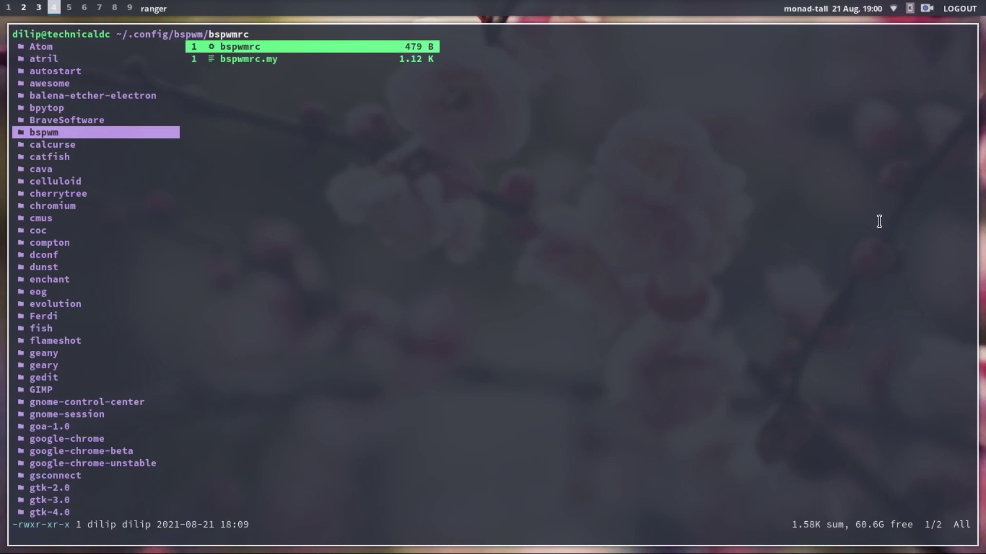
pyautogui.press('l')
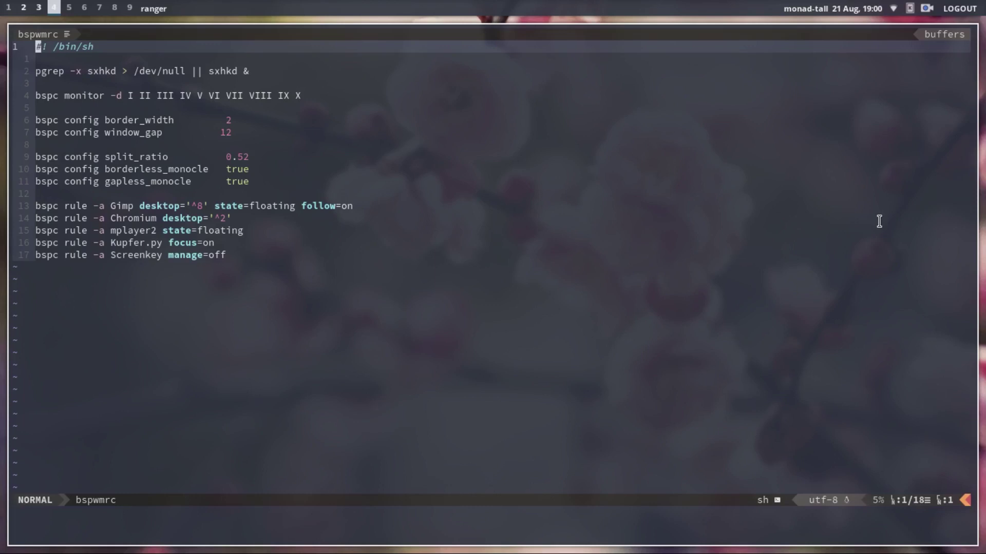
# Start a new section below the last rule of bspwmrc, separated by a blank line
pyautogui.press('j')
pyautogui.press('j')
pyautogui.press('j')
pyautogui.press('j')
pyautogui.press('j')
pyautogui.press('j')
pyautogui.press('j')
pyautogui.press('j')
pyautogui.press('j')
pyautogui.press('j')
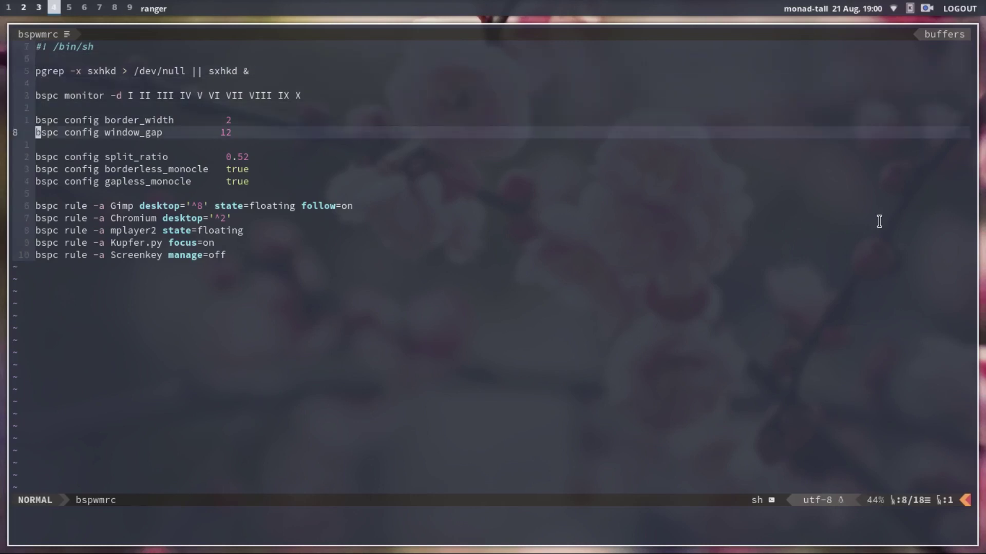
pyautogui.press('j')
pyautogui.press('j')
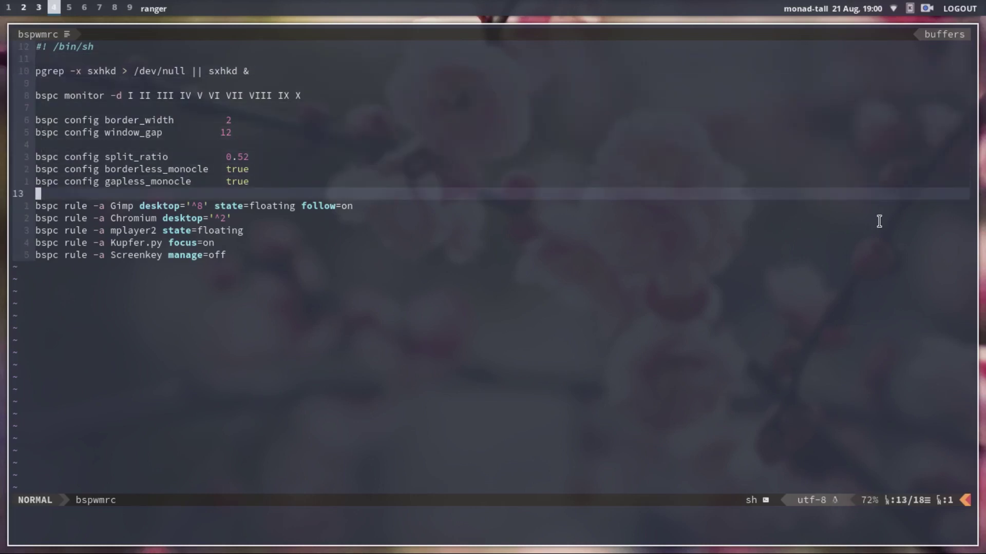
pyautogui.press('j')
pyautogui.press('j')
pyautogui.press('j')
pyautogui.press('j')
pyautogui.press('j')
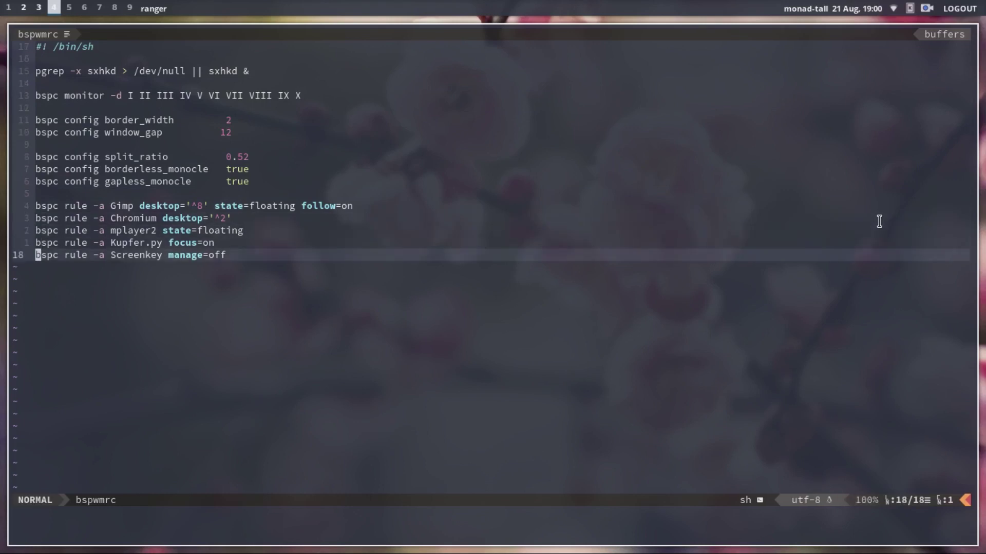
pyautogui.press('o')
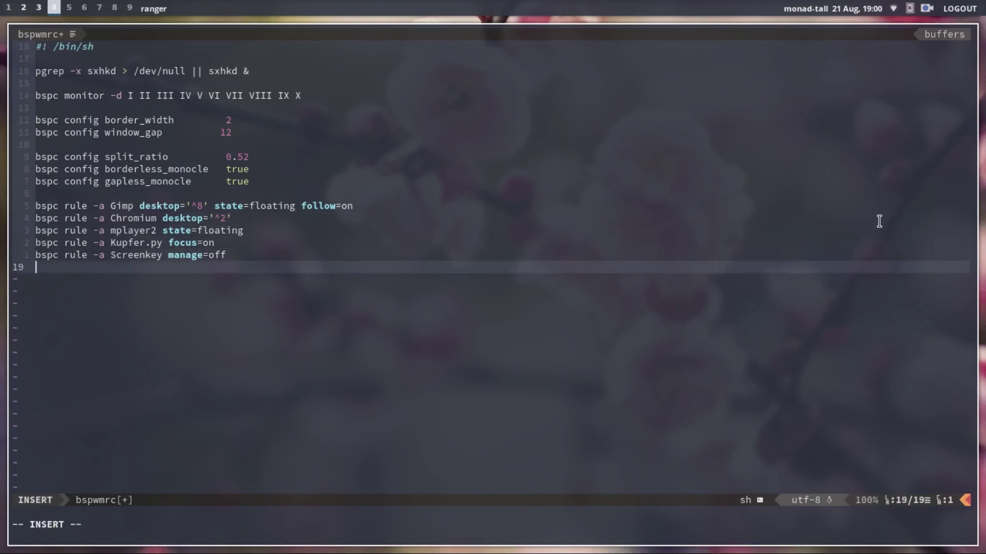
pyautogui.press('Return')
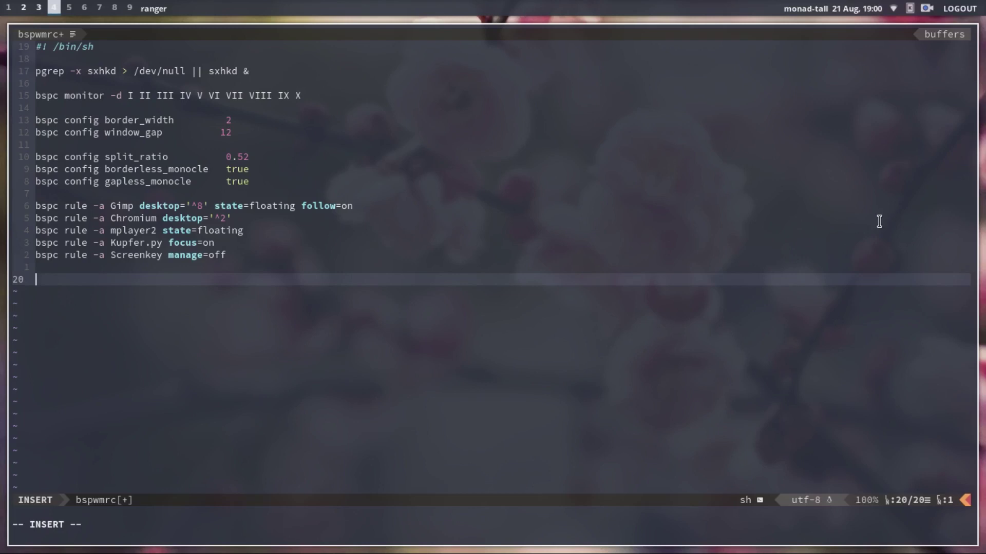
pyautogui.write('p')
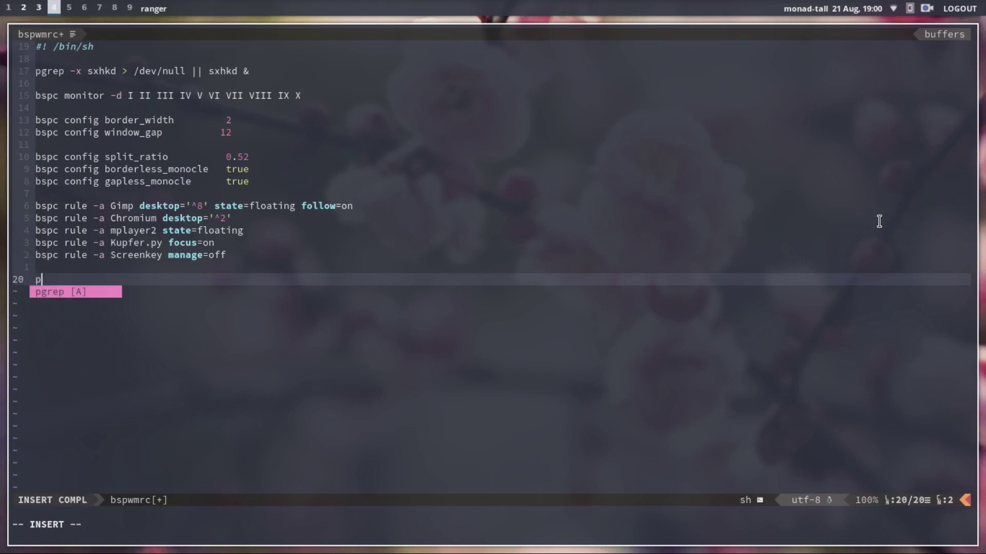
pyautogui.write('olybar')
pyautogui.press('BackSpace')
pyautogui.press('BackSpace')
pyautogui.press('BackSpace')
pyautogui.press('BackSpace')
pyautogui.press('BackSpace')
pyautogui.press('BackSpace')
pyautogui.press('BackSpace')
# Add the comment "# Auto start" at the end of bspwmrc, followed after a blank line by the command "polybar example"
pyautogui.write('# Auto ')
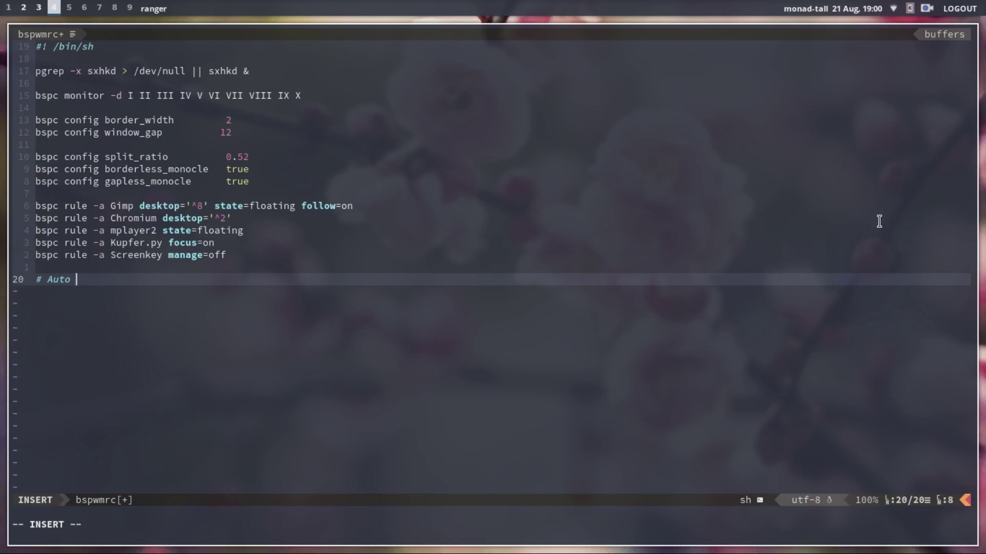
pyautogui.write('start')
pyautogui.press('Return')
pyautogui.press('Return')
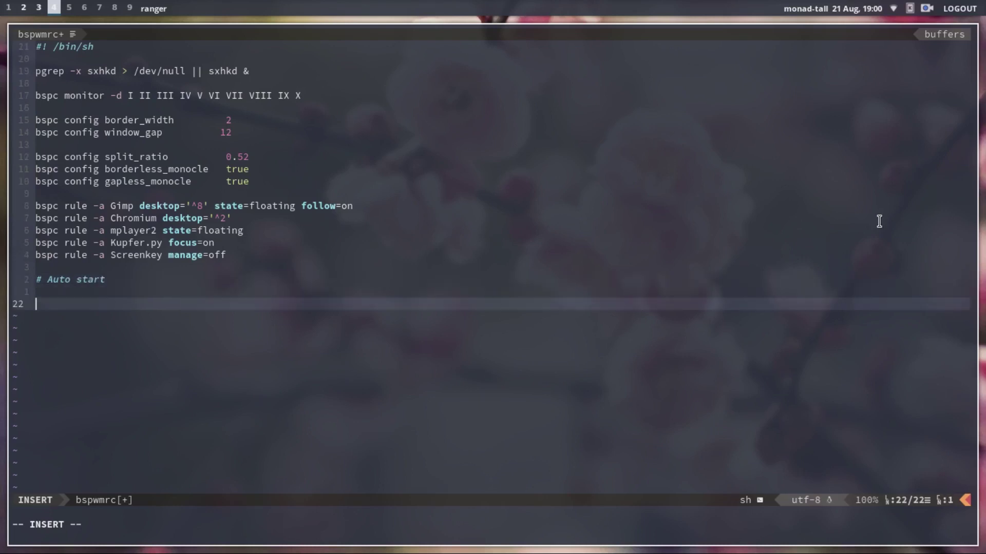
pyautogui.write('polybar e')
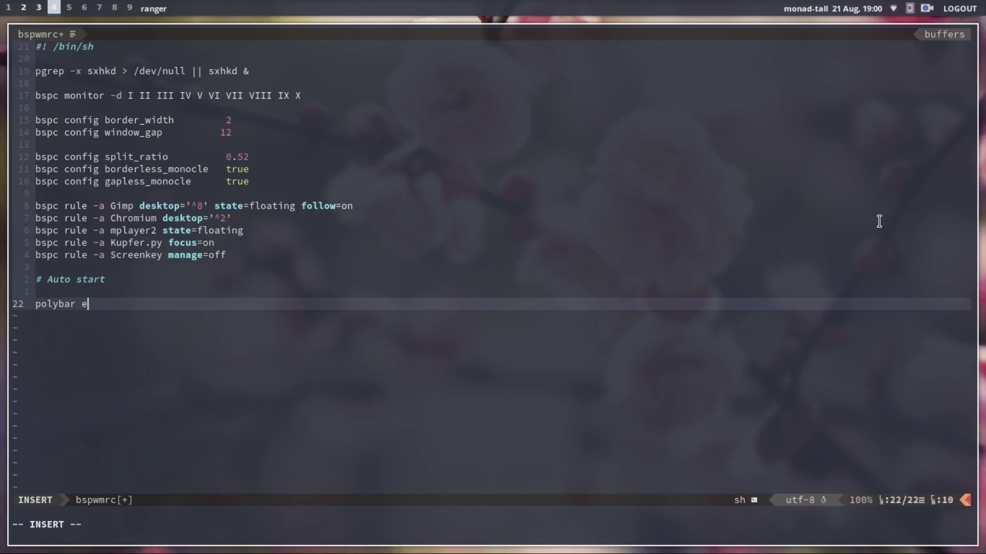
pyautogui.write('xample')
# Save bspwmrc and quit the editor to return to the file manager
pyautogui.press('Escape')
pyautogui.write(':wq')
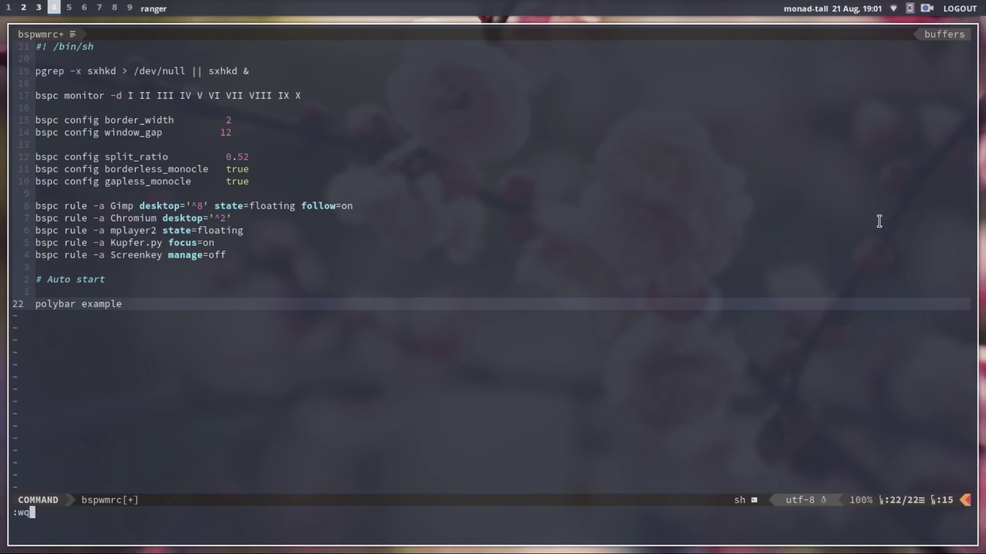
pyautogui.press('BackSpace')
pyautogui.write('q')
pyautogui.press('Return')
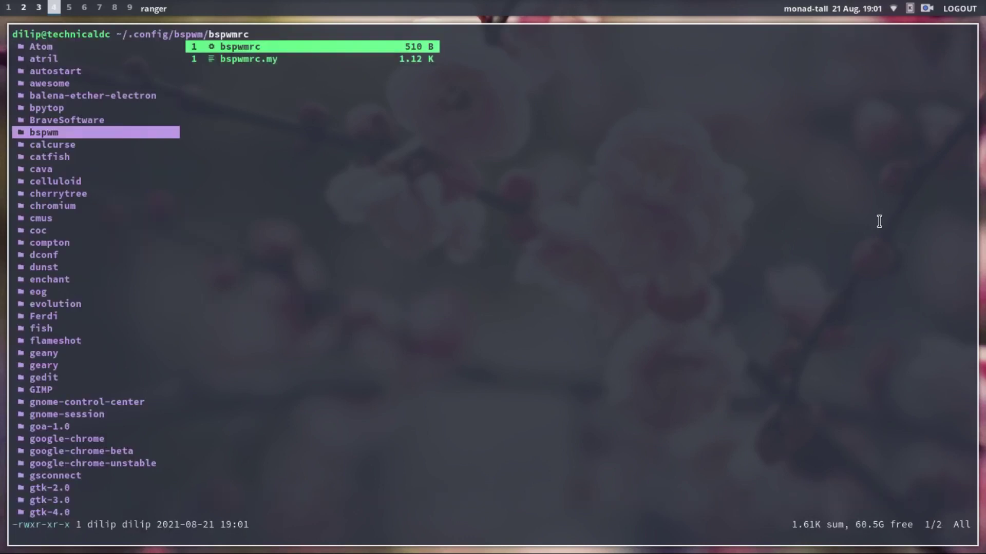
# Go back to ~/.config, search for "sx", and open sxhkdrc from the sxhkd folder in the editor
pyautogui.press('h')
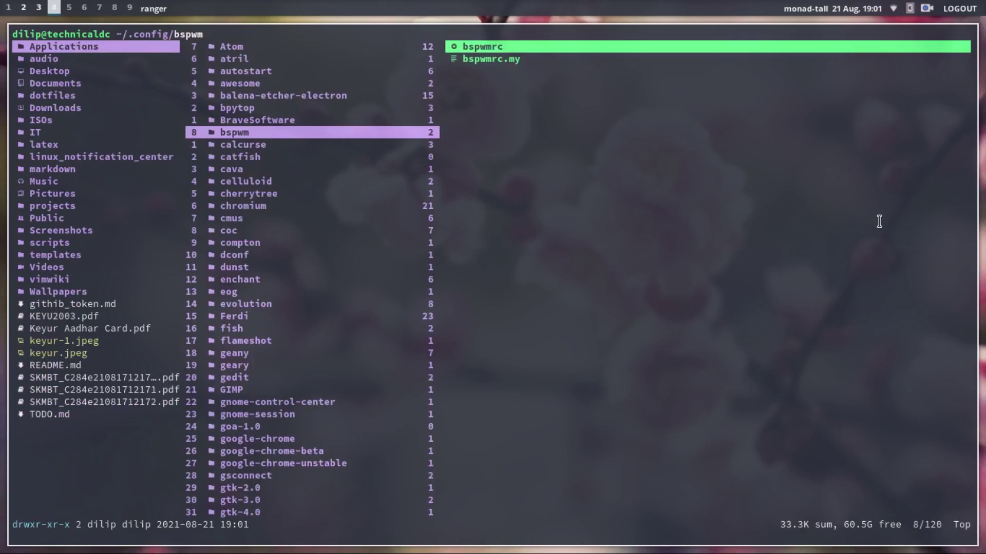
pyautogui.press('/')
pyautogui.write('sx')
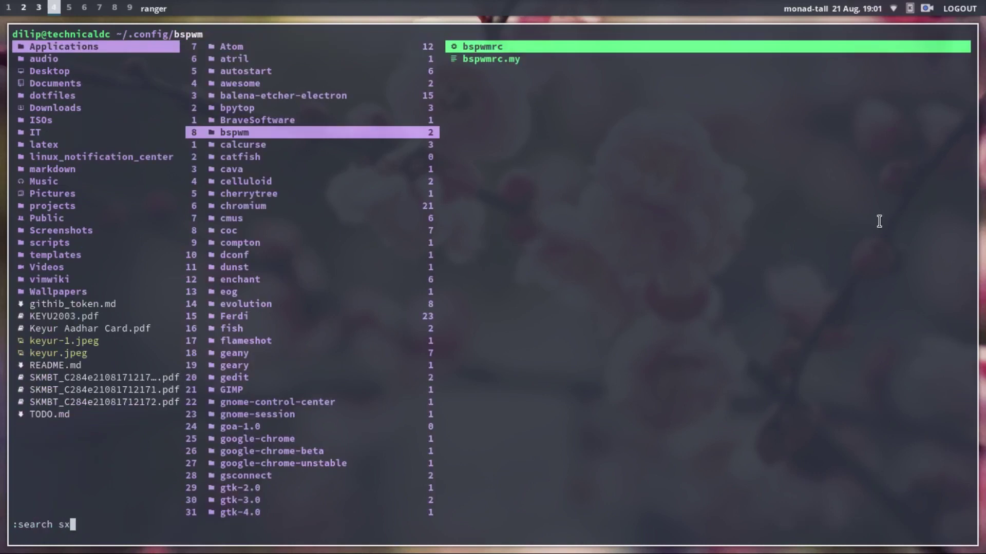
pyautogui.press('Return')
pyautogui.press('l')
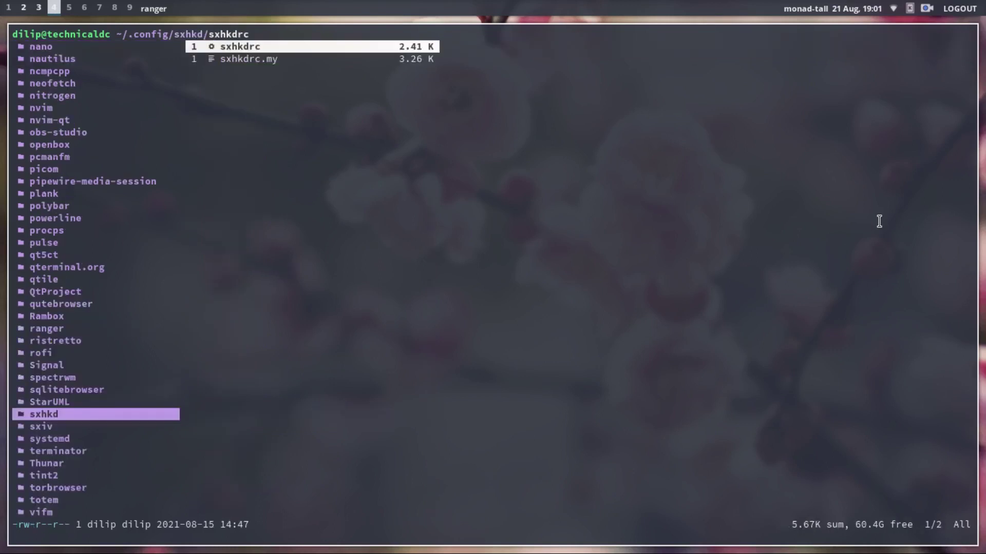
pyautogui.press('l')
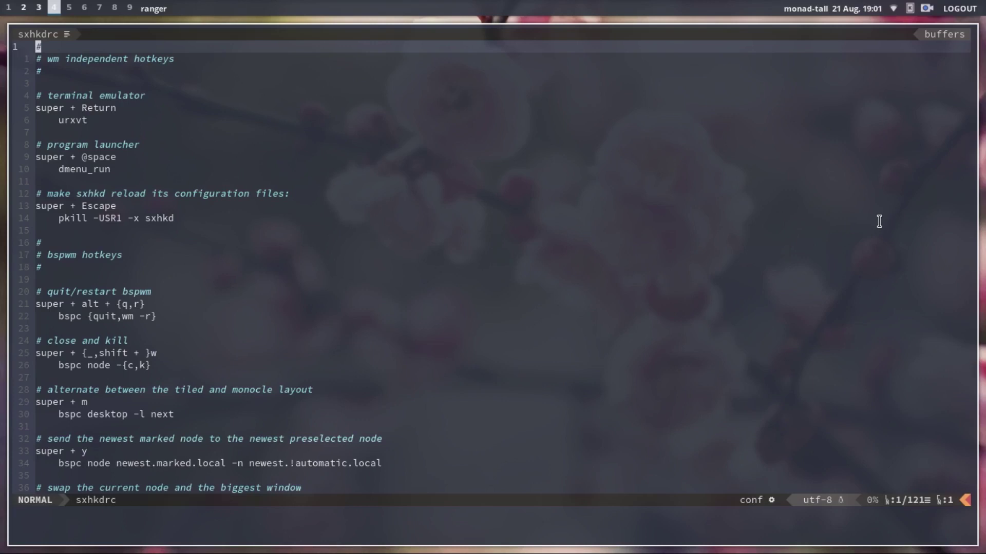
# Examine the terminal emulator hotkey entry near the start of sxhkdrc
pyautogui.press('j')
pyautogui.press('j')
pyautogui.press('j')
pyautogui.press('j')
pyautogui.press('j')
pyautogui.press('j')
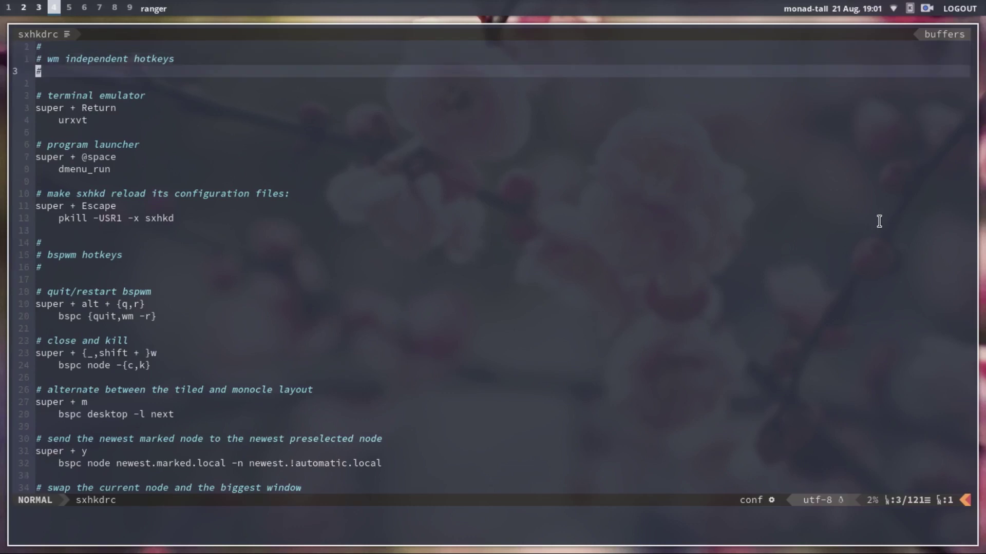
pyautogui.press('l')
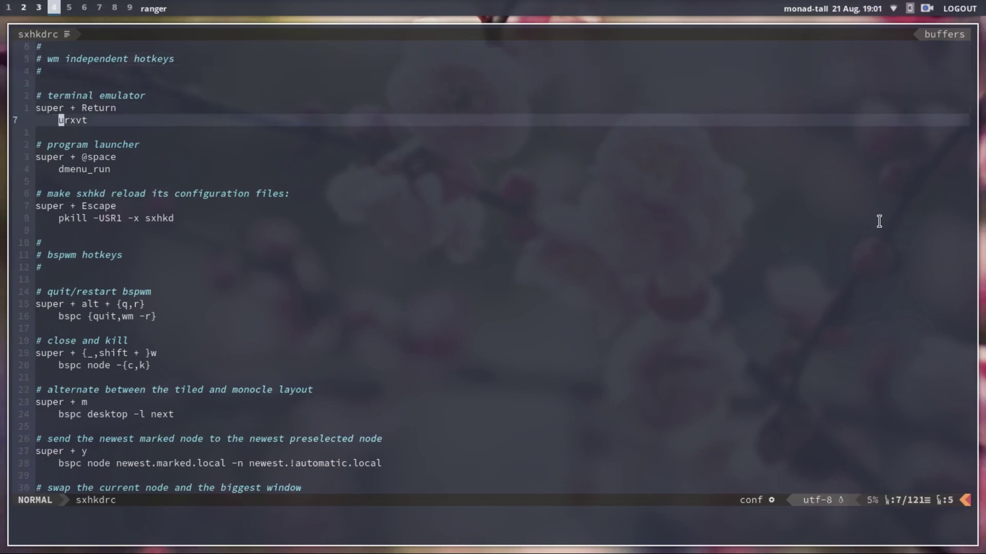
pyautogui.press('k')
pyautogui.press('k')
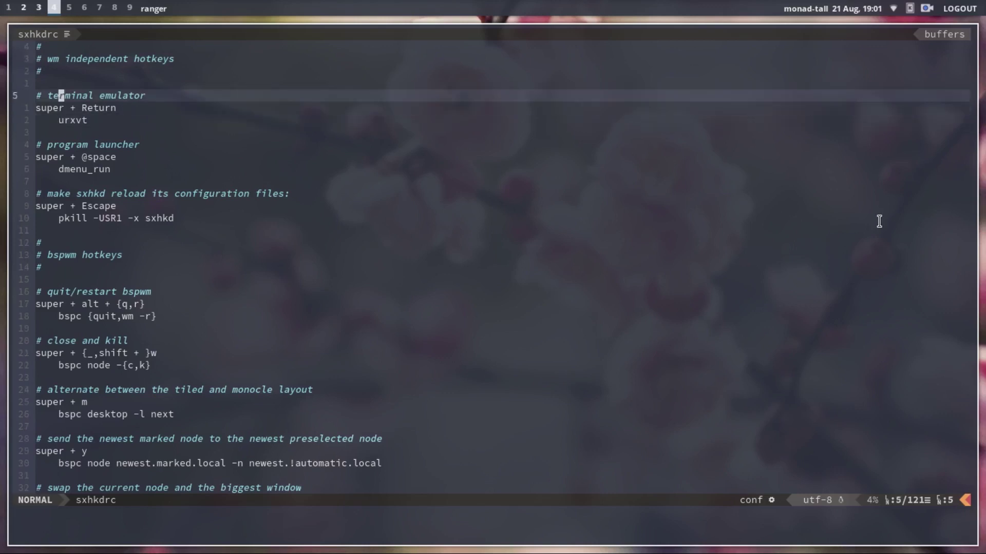
pyautogui.press('j')
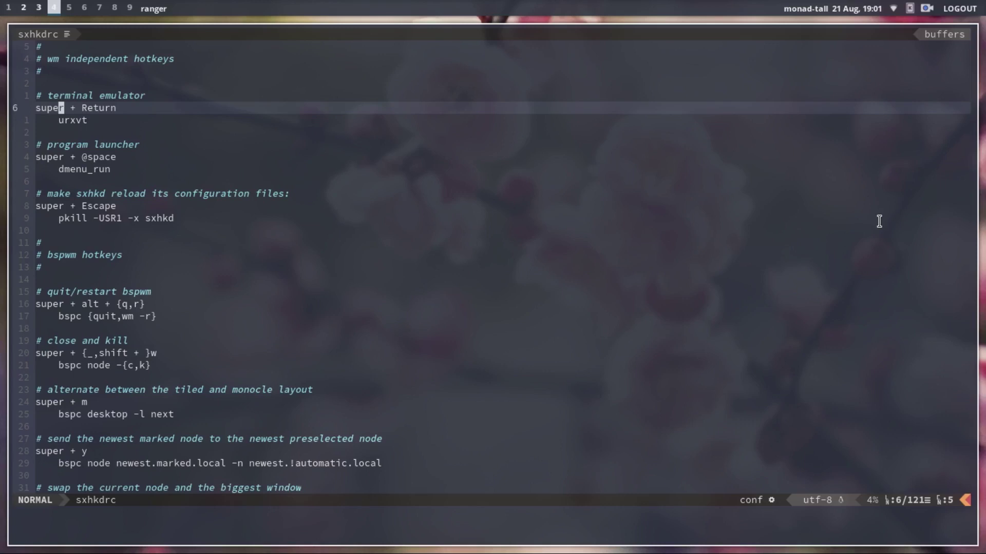
pyautogui.press('j')
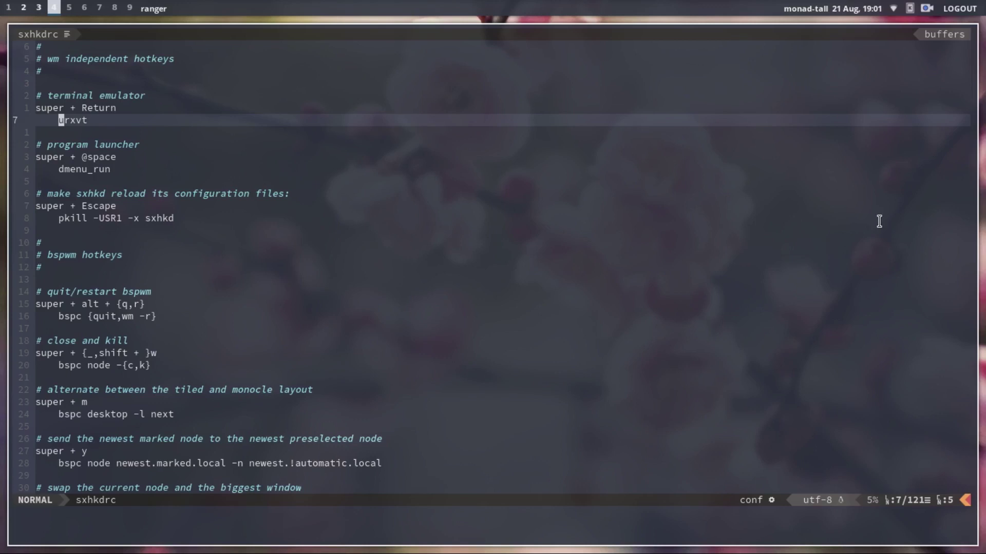
pyautogui.press('j')
pyautogui.press('j')
pyautogui.press('j')
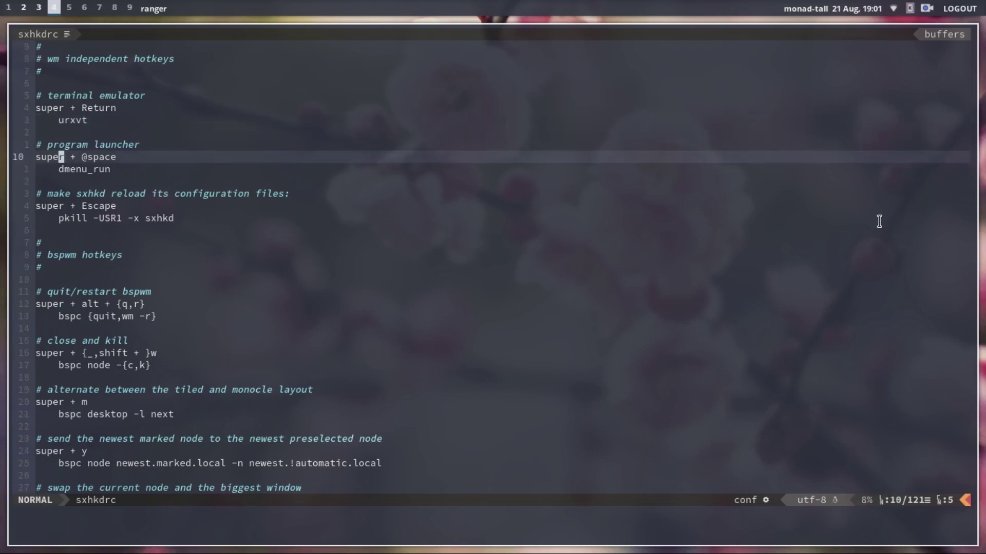
pyautogui.press('l')
pyautogui.press('l')
pyautogui.press('l')
pyautogui.press('l')
pyautogui.press('d')
pyautogui.press('#')
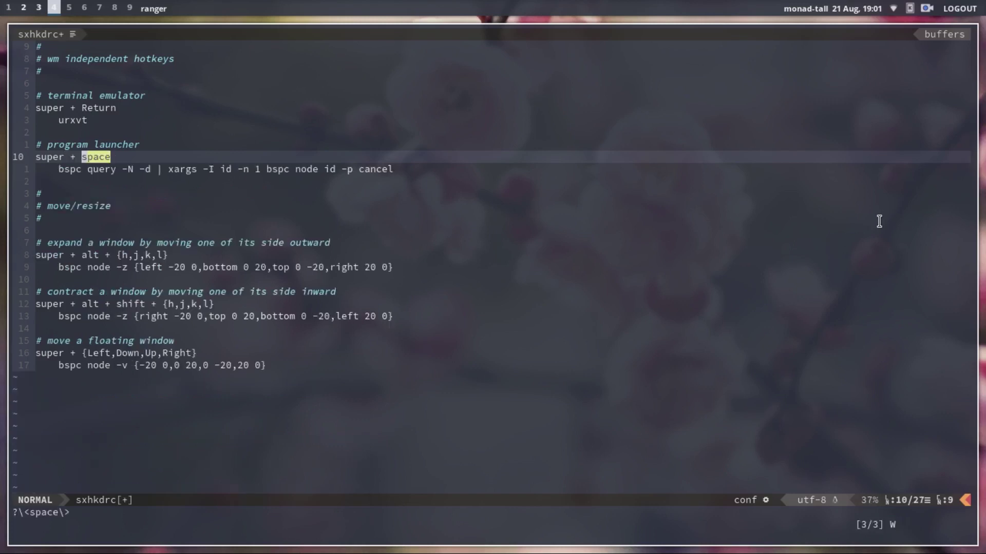
pyautogui.press('u')
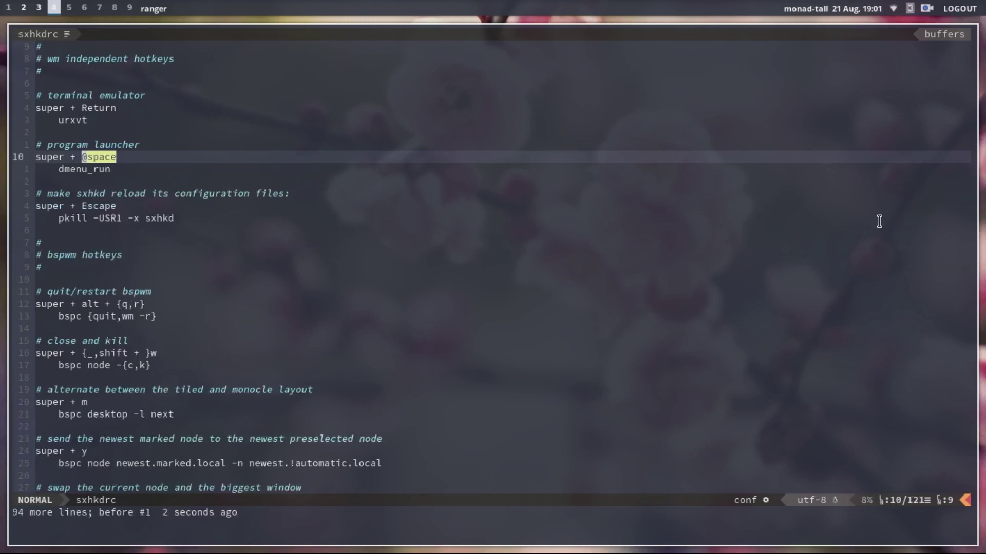
# Change the program launcher hotkey to super + d, keeping its dmenu_run command indented on the line below
pyautogui.press('d')
pyautogui.press('$')
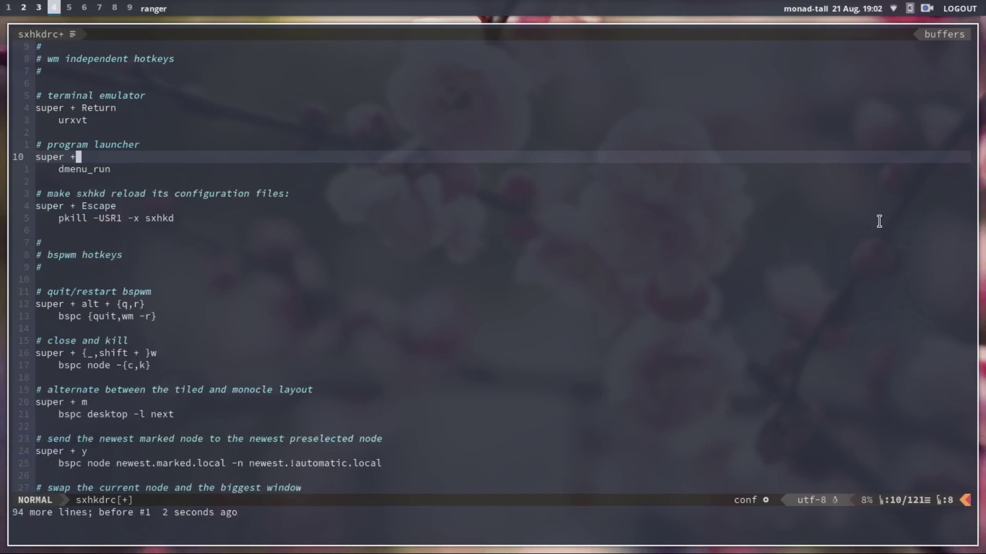
pyautogui.press('j')
pyautogui.press('0')
pyautogui.press('i')
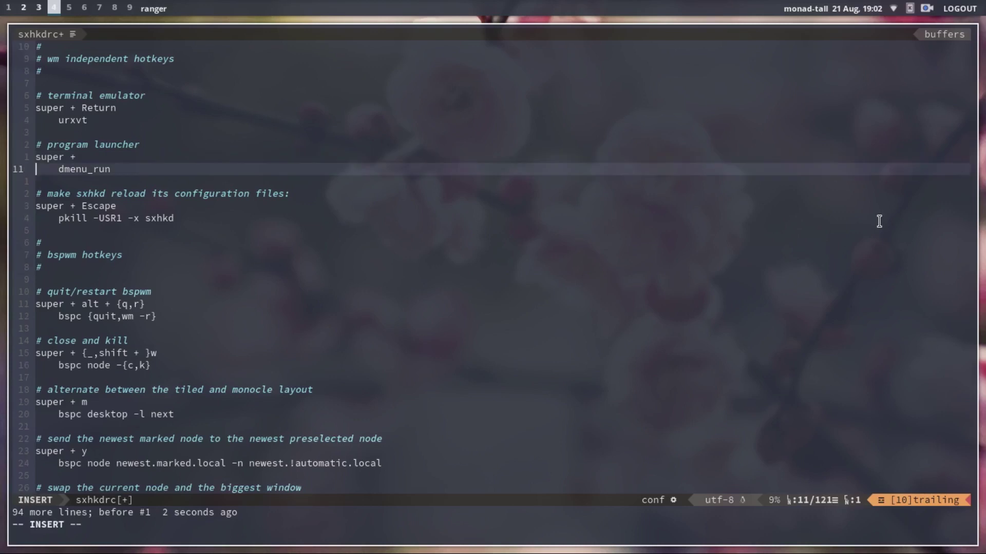
pyautogui.press('BackSpace')
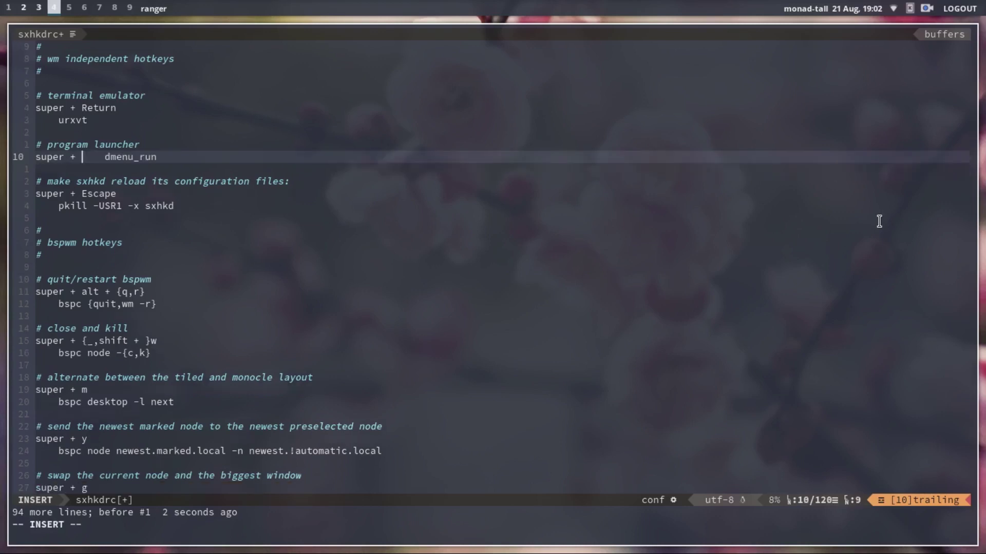
pyautogui.write('dmenu_run')
pyautogui.press('BackSpace')
pyautogui.press('BackSpace')
pyautogui.press('BackSpace')
pyautogui.press('BackSpace')
pyautogui.press('BackSpace')
pyautogui.press('BackSpace')
pyautogui.press('BackSpace')
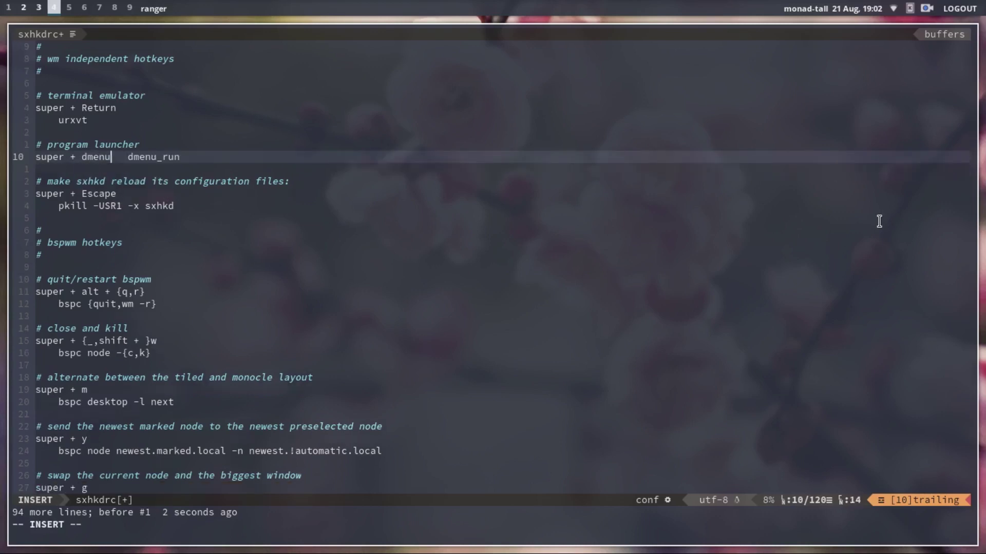
pyautogui.press('BackSpace')
pyautogui.press('Return')
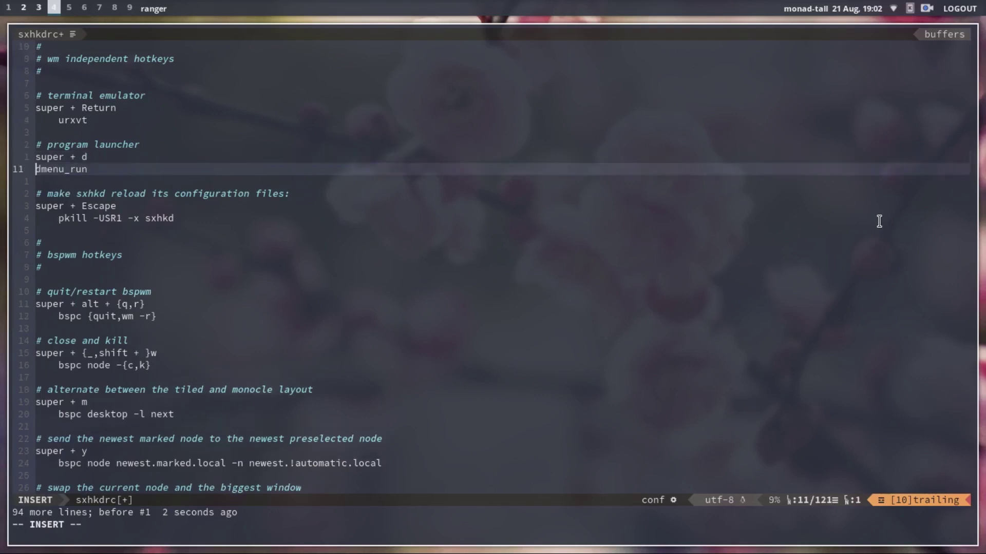
pyautogui.press('Tab')
pyautogui.press('Escape')
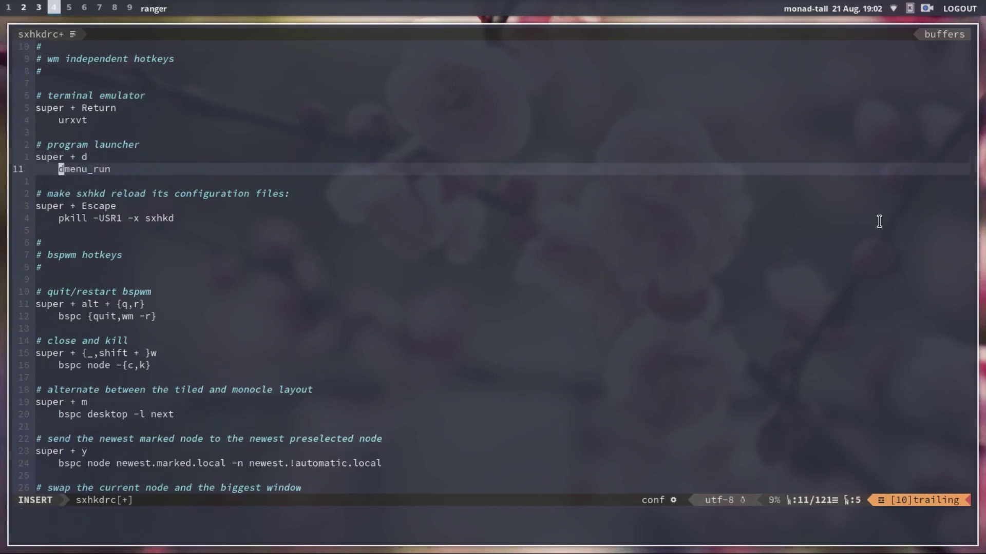
# Replace the program launcher command with "rofi -show drun" and save sxhkdrc
pyautogui.press('c')
pyautogui.press('c')
pyautogui.write('r')
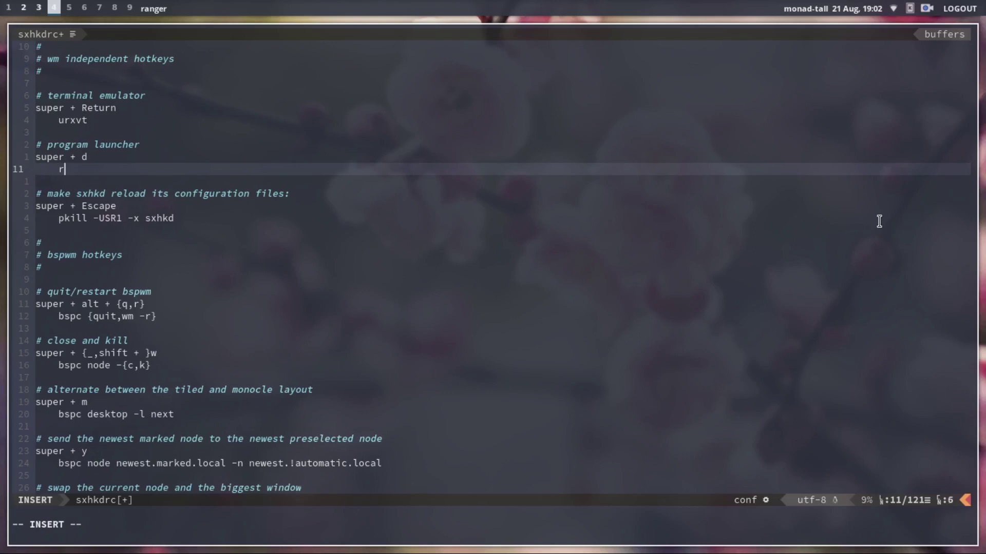
pyautogui.write('ofi -show')
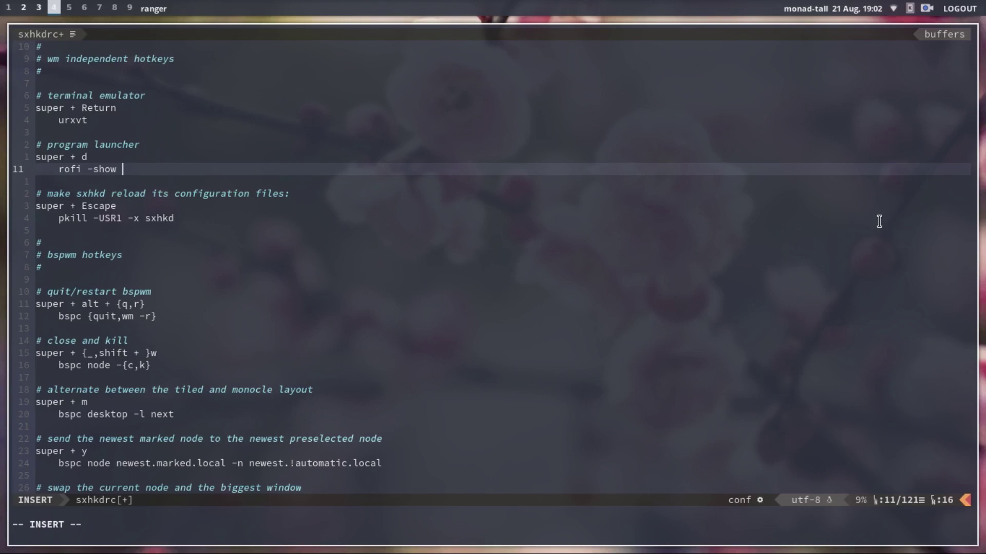
pyautogui.write('drun')
pyautogui.press('Escape')
pyautogui.press(';')
pyautogui.press('w')
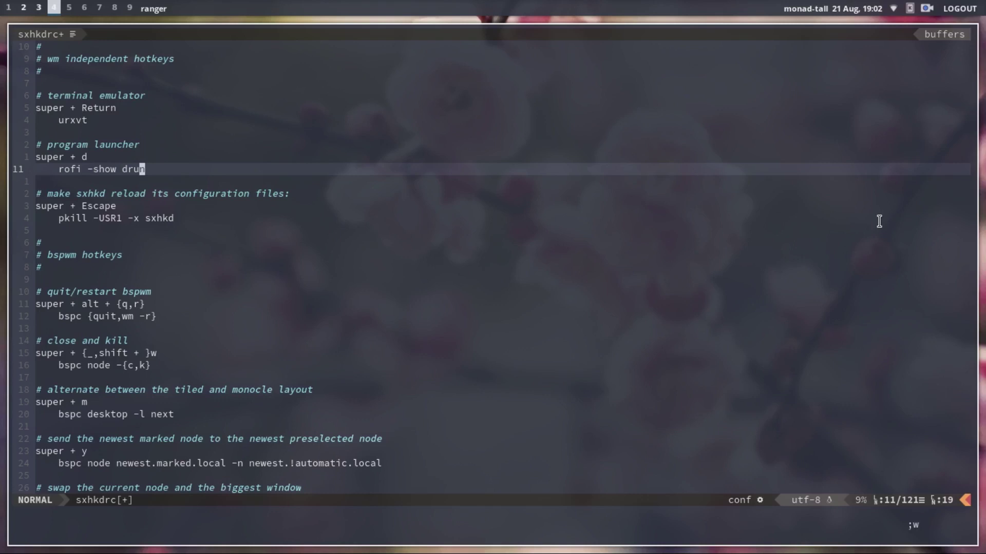
# Look through the sxhkd reload entry and the bspwm hotkeys down to the state/flags section
pyautogui.press('j')
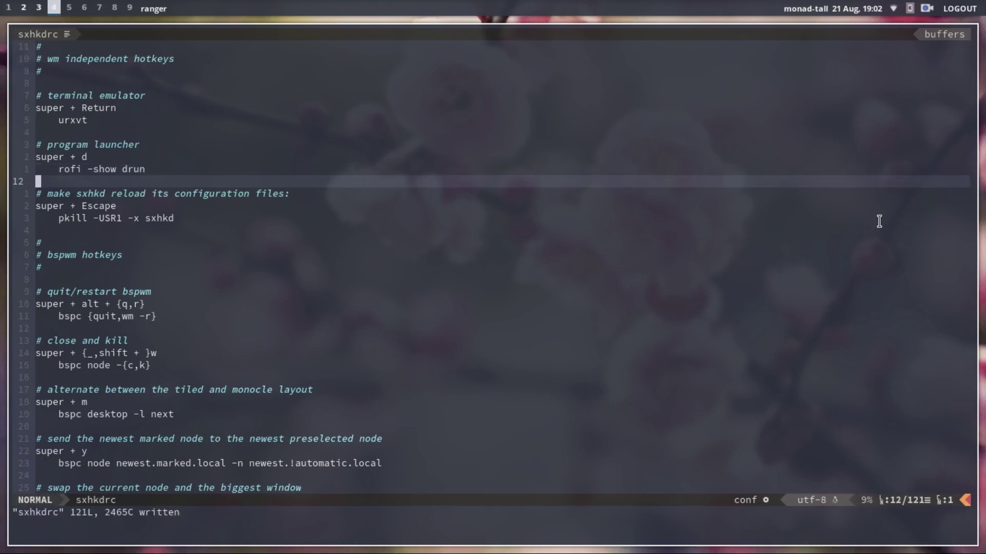
pyautogui.press('j')
pyautogui.press('j')
pyautogui.press('j')
pyautogui.press('j')
pyautogui.press('j')
pyautogui.press('j')
pyautogui.press('j')
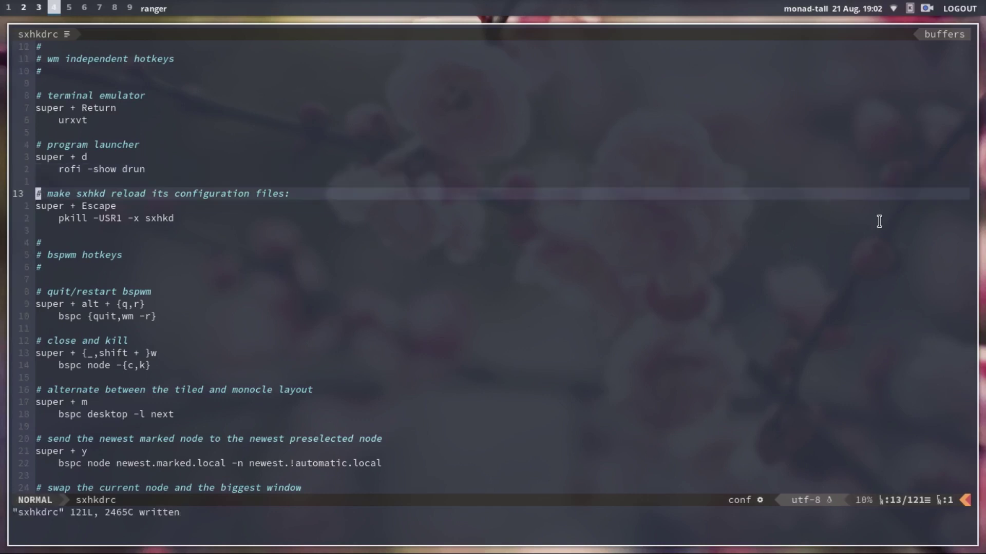
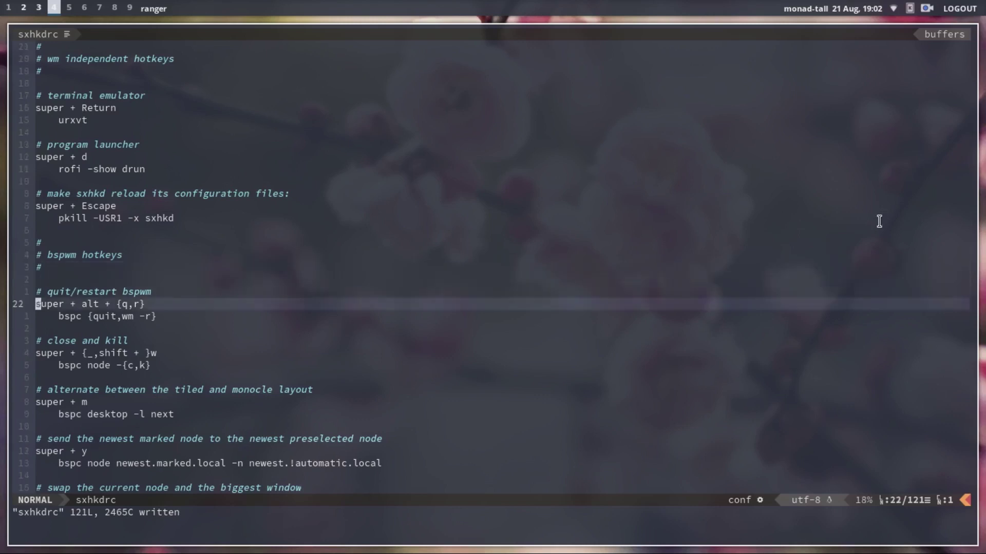
pyautogui.press('j')
pyautogui.press('j')
pyautogui.press('j')
pyautogui.press('j')
pyautogui.press('j')
pyautogui.press('j')
pyautogui.press('j')
pyautogui.press('j')
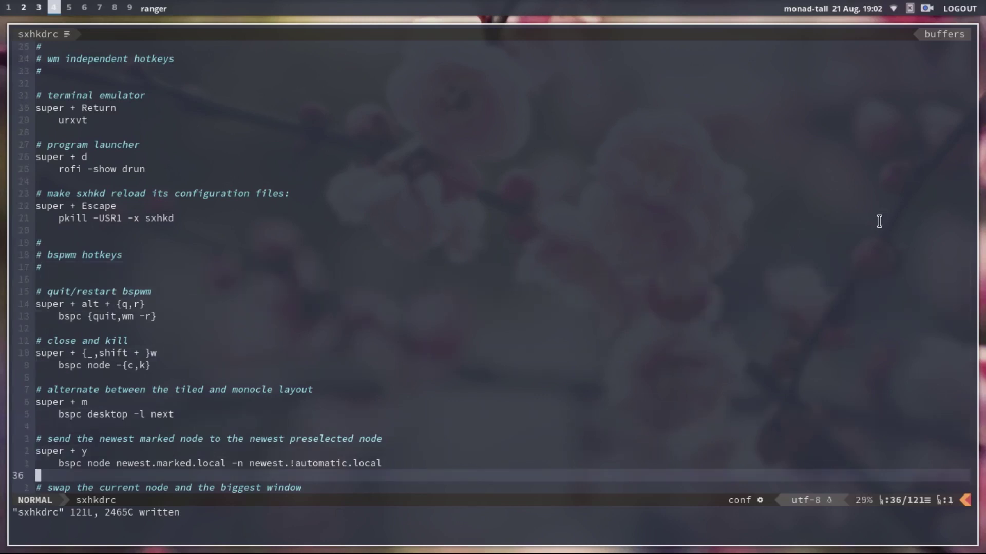
pyautogui.press('j')
pyautogui.press('j')
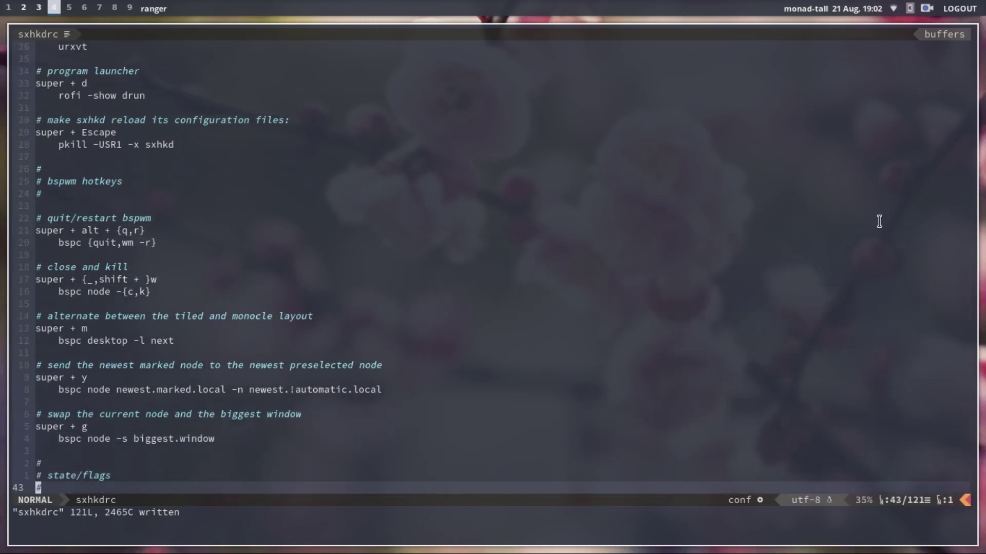
# Save sxhkdrc, quit the editor and go back up to ~/.config in the file manager
pyautogui.write(':wq')
pyautogui.press('Return')
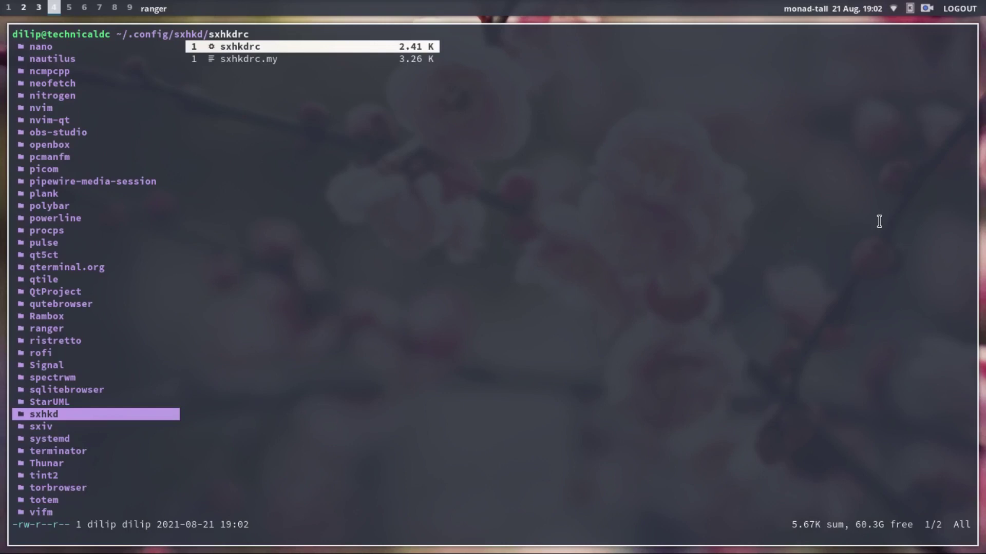
pyautogui.press('h')
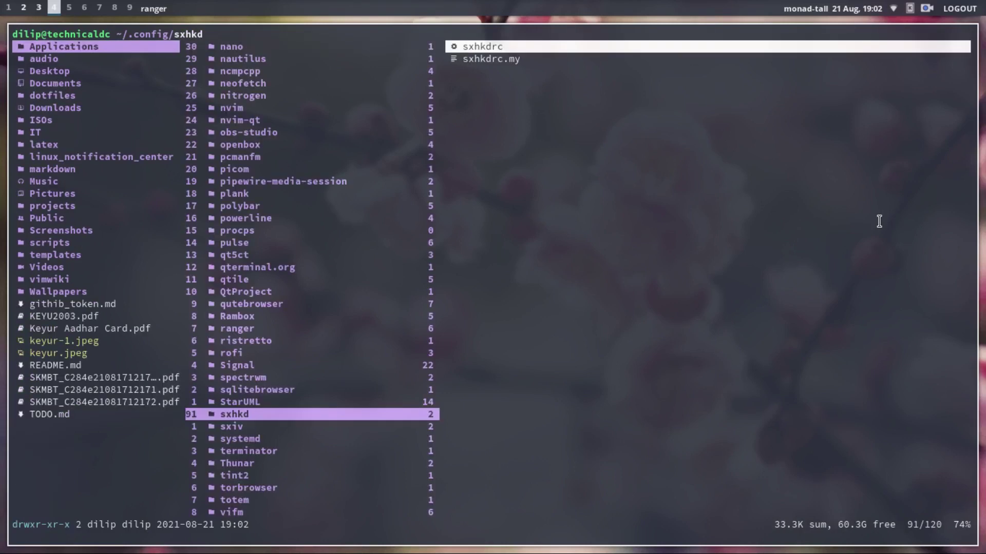
# Search for "pol" and open the config file from the polybar folder in the editor
pyautogui.press('/')
pyautogui.write('pol')
pyautogui.press('Return')
pyautogui.press('l')
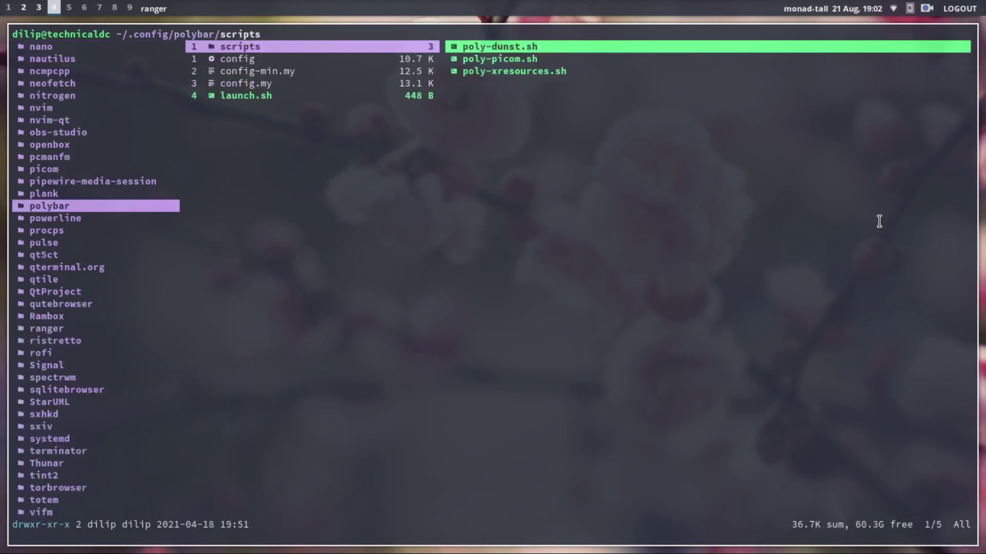
pyautogui.press('j')
pyautogui.press('l')
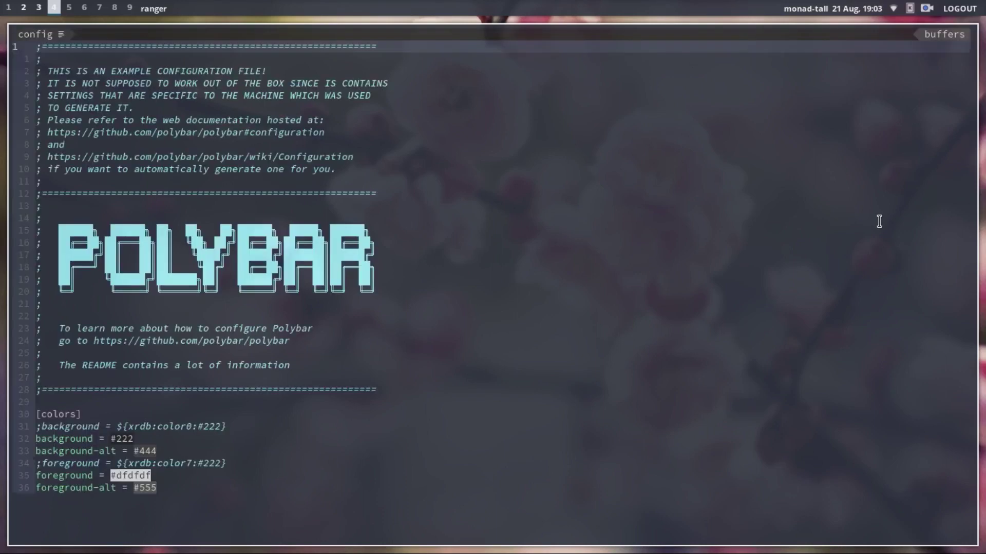
# Read through the introductory header comments of the polybar example configuration
pyautogui.press('j')
pyautogui.press('j')
pyautogui.press('j')
pyautogui.press('j')
pyautogui.press('j')
pyautogui.press('j')
pyautogui.press('j')
pyautogui.press('j')
pyautogui.press('j')
pyautogui.press('j')
pyautogui.press('j')
pyautogui.press('j')
pyautogui.press('j')
pyautogui.press('j')
pyautogui.press('j')
pyautogui.press('j')
pyautogui.press('j')
pyautogui.press('j')
pyautogui.press('j')
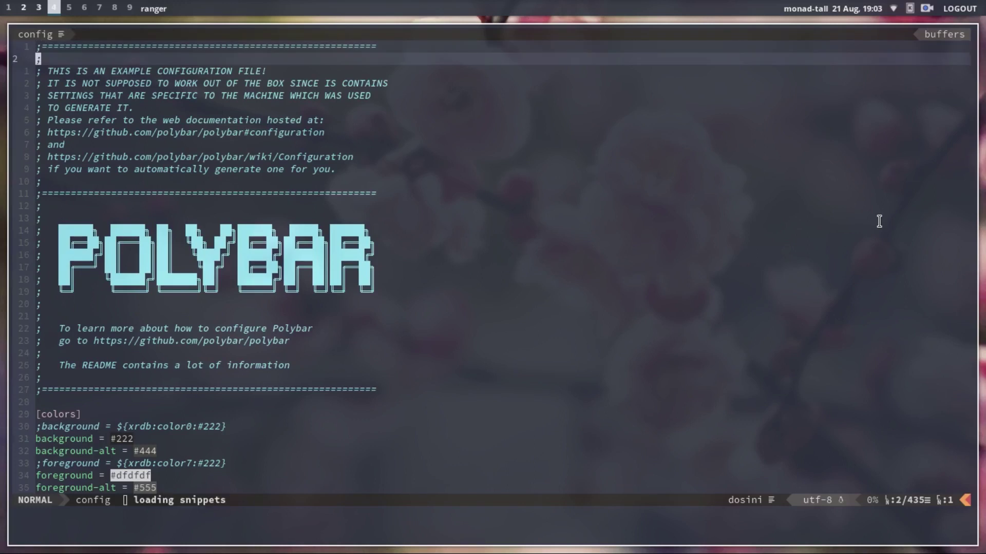
pyautogui.press('j')
pyautogui.press('j')
pyautogui.press('j')
pyautogui.press('j')
pyautogui.press('j')
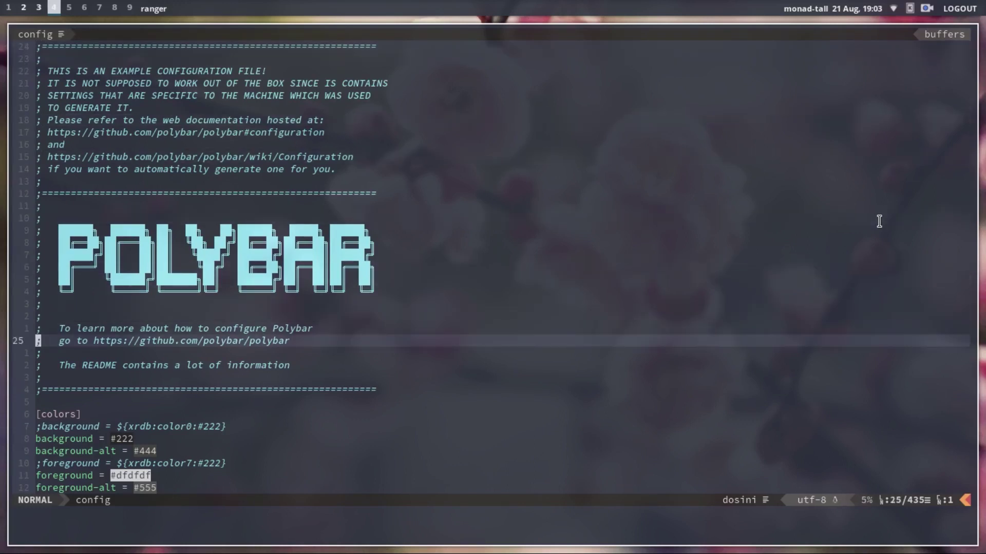
pyautogui.press('j')
pyautogui.press('j')
pyautogui.press('j')
pyautogui.press('j')
pyautogui.press('j')
pyautogui.press('j')
pyautogui.press('j')
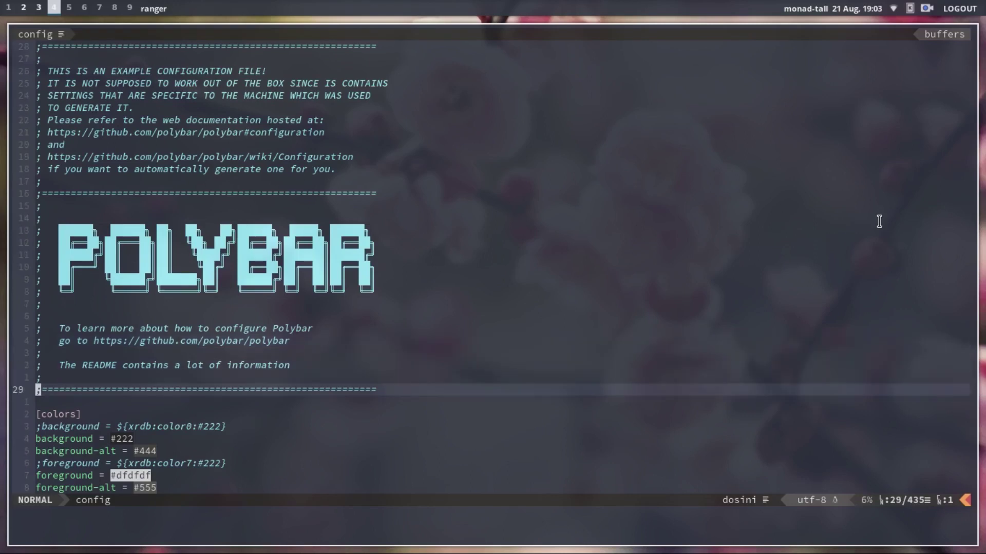
# Examine the [colors] section and the [bar/example] settings of the polybar config down to line-color
pyautogui.press('j')
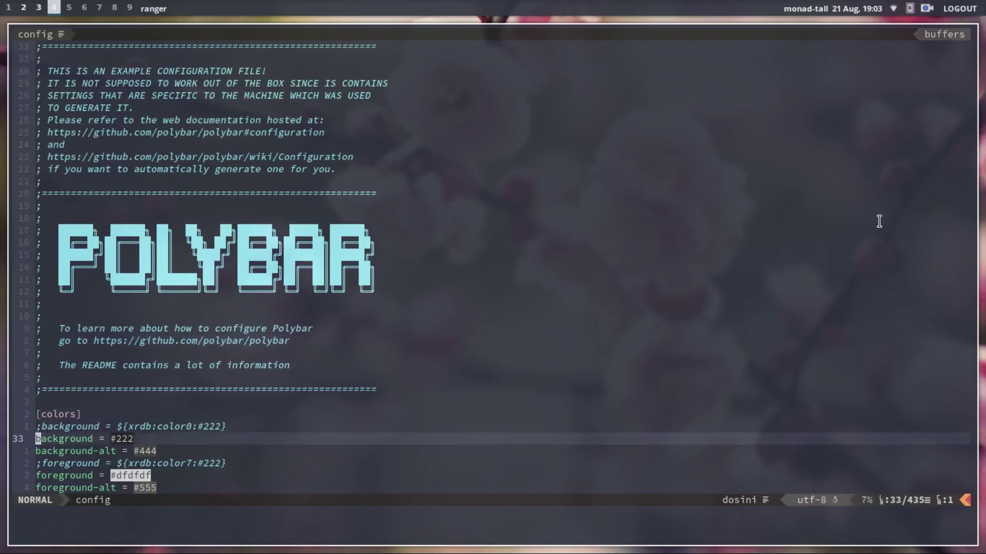
pyautogui.press('j')
pyautogui.press('j')
pyautogui.press('j')
pyautogui.press('j')
pyautogui.press('j')
pyautogui.press('j')
pyautogui.press('j')
pyautogui.press('j')
pyautogui.press('j')
pyautogui.press('j')
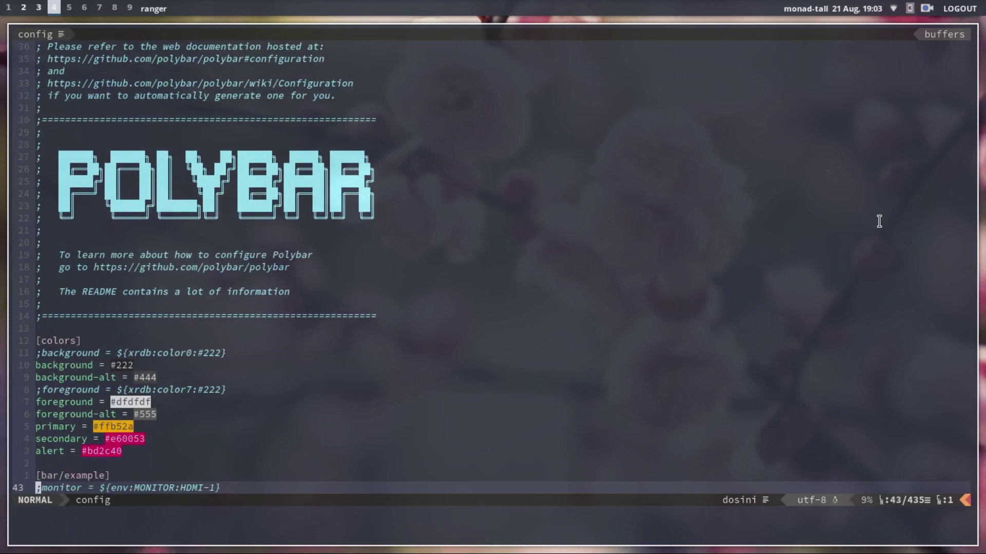
pyautogui.press('j')
pyautogui.press('j')
pyautogui.press('j')
pyautogui.press('j')
pyautogui.press('j')
pyautogui.press('j')
pyautogui.press('j')
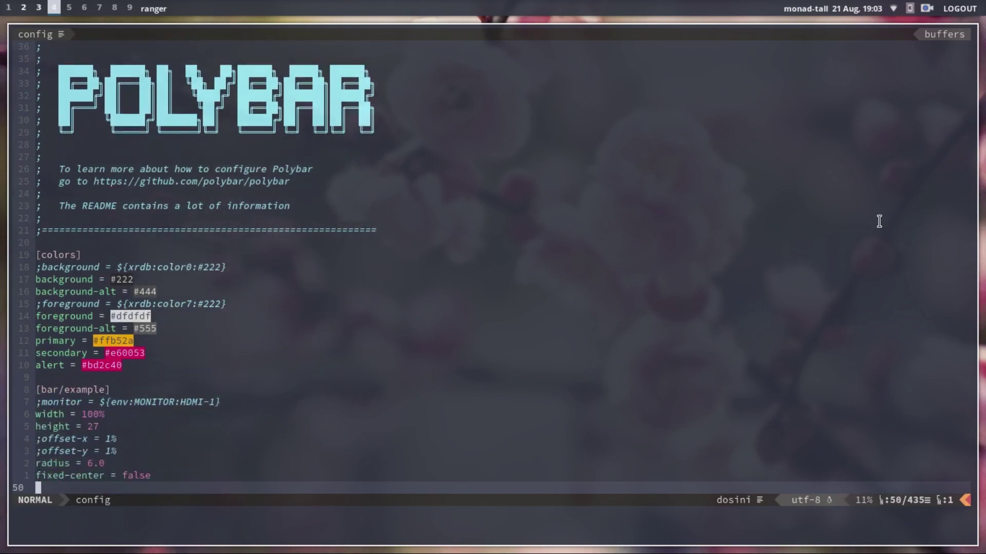
pyautogui.press('j')
pyautogui.press('j')
pyautogui.press('j')
pyautogui.press('j')
pyautogui.press('j')
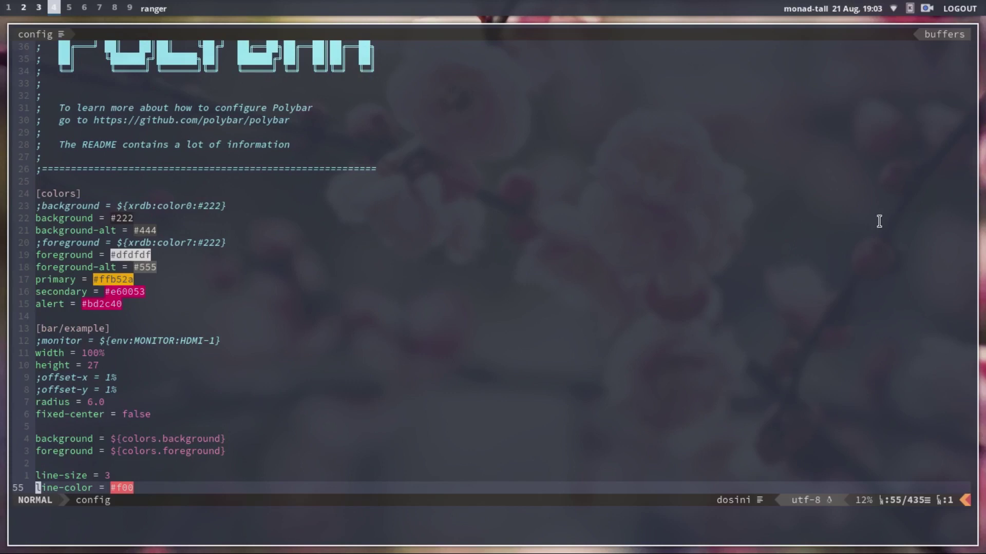
# Search the polybar config for "bspwm" and examine the modules-left entry, highlighting its i3 module
pyautogui.press('/')
pyautogui.write('bw')
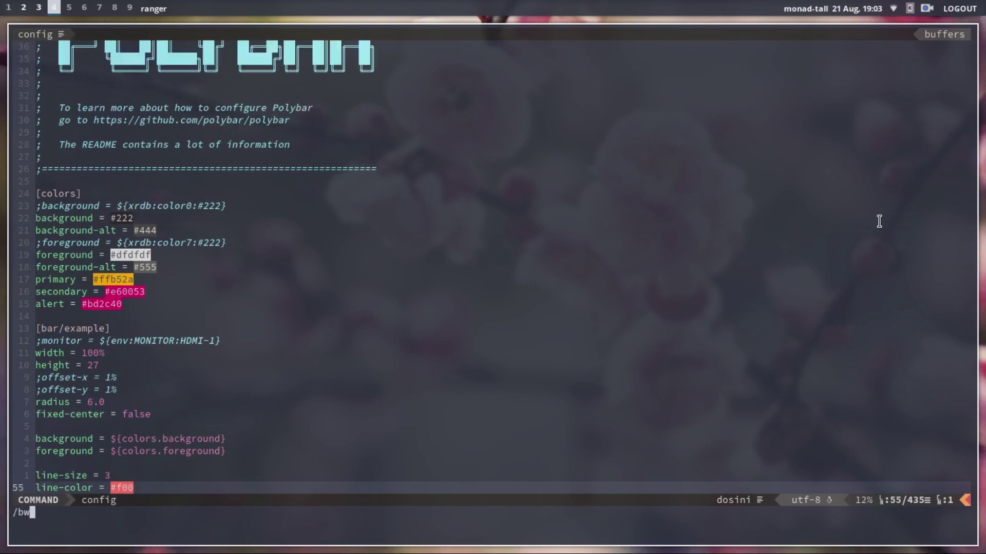
pyautogui.write('p')
pyautogui.press('BackSpace')
pyautogui.press('BackSpace')
pyautogui.write('spwmr')
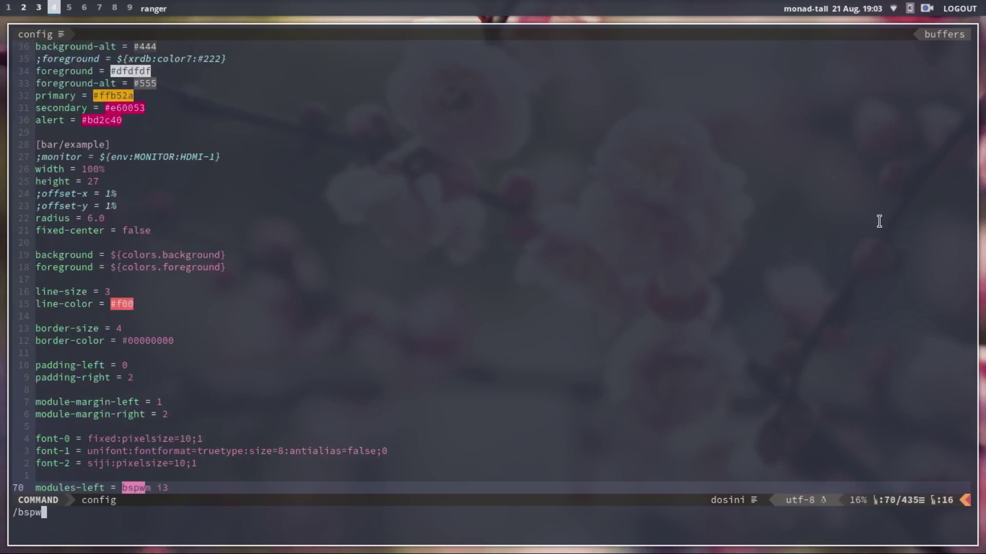
pyautogui.press('BackSpace')
pyautogui.press('Return')
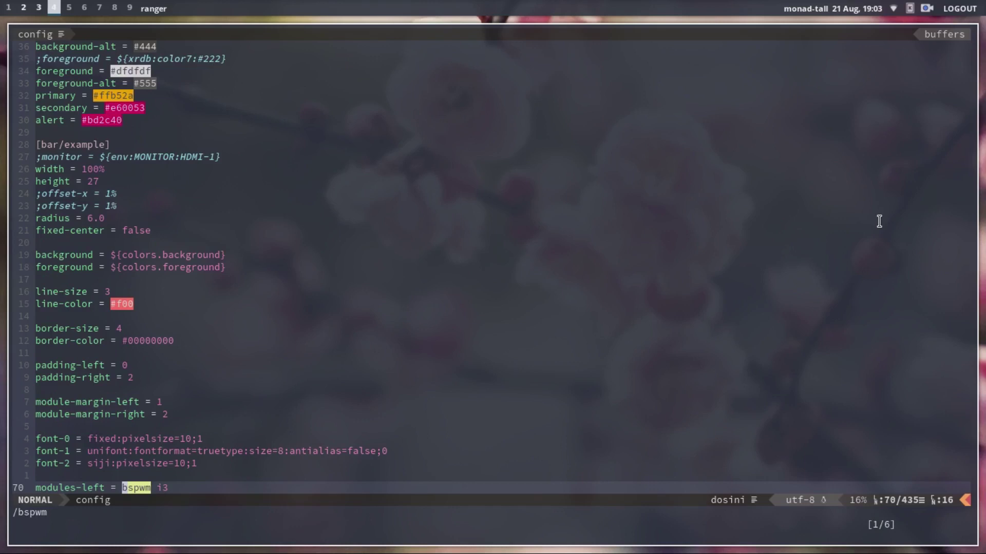
pyautogui.press('z')
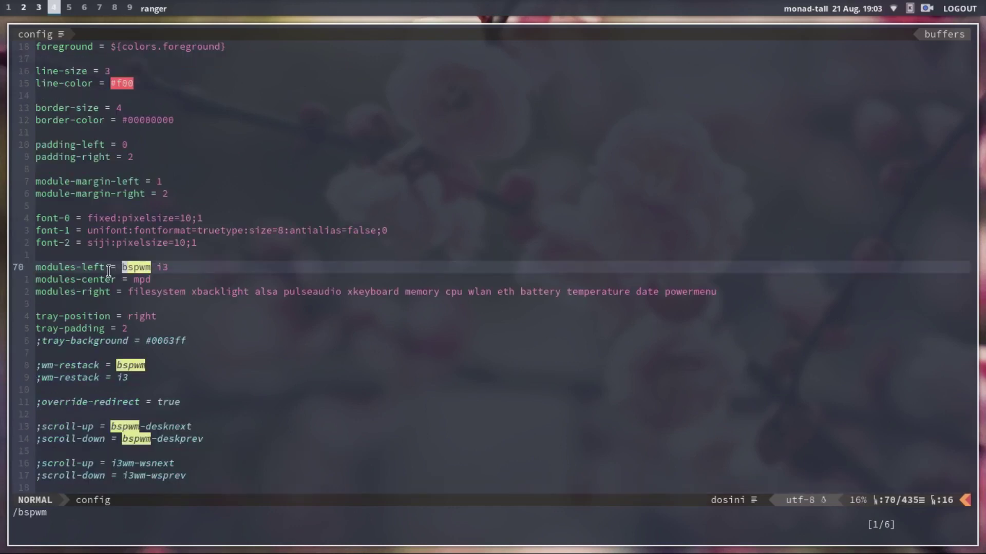
pyautogui.doubleClick(163, 267)
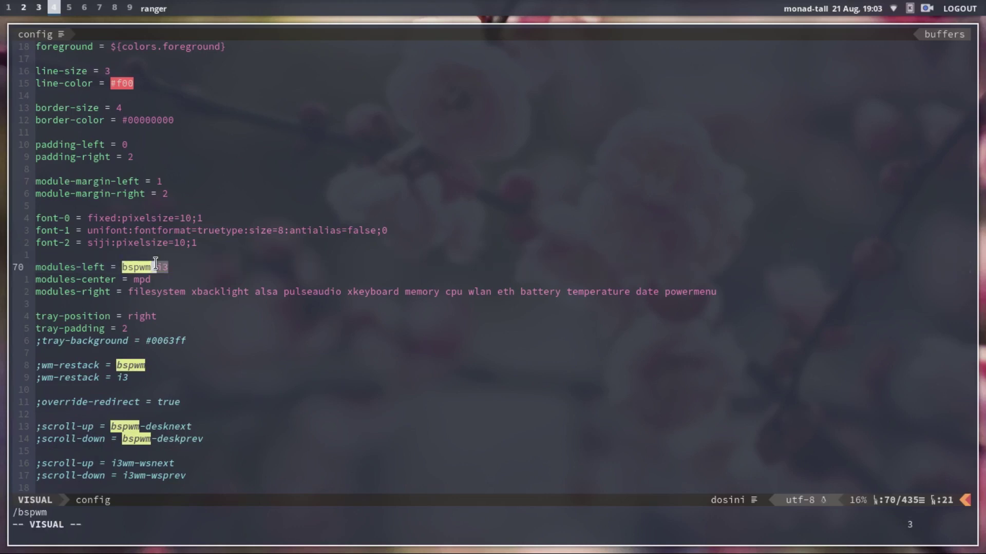
# Save the polybar config and quit the editor to return to the file manager
pyautogui.press('Escape')
pyautogui.write(':wq')
pyautogui.press('Return')
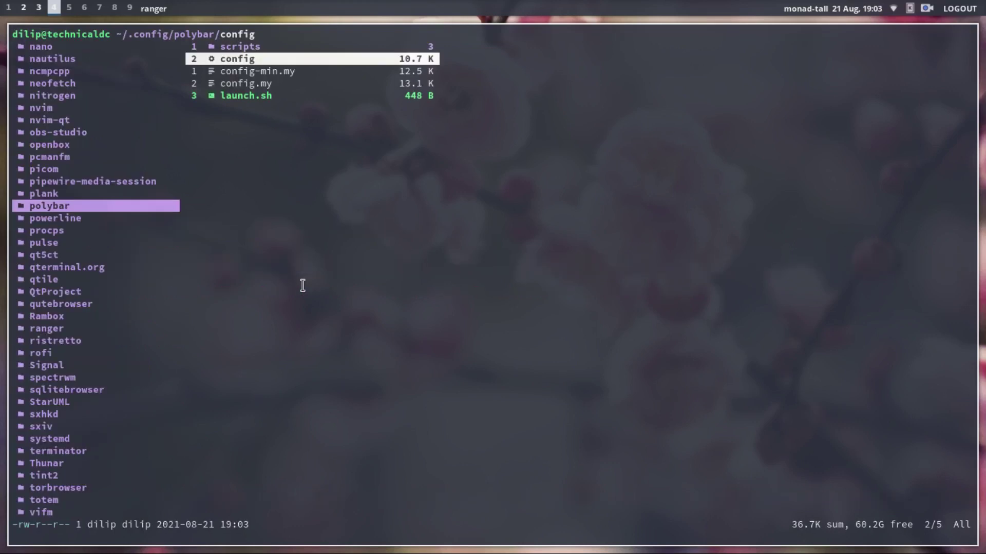
# Quit the ranger file manager and launch the nitrogen wallpaper manager from the application launcher
pyautogui.press('q')
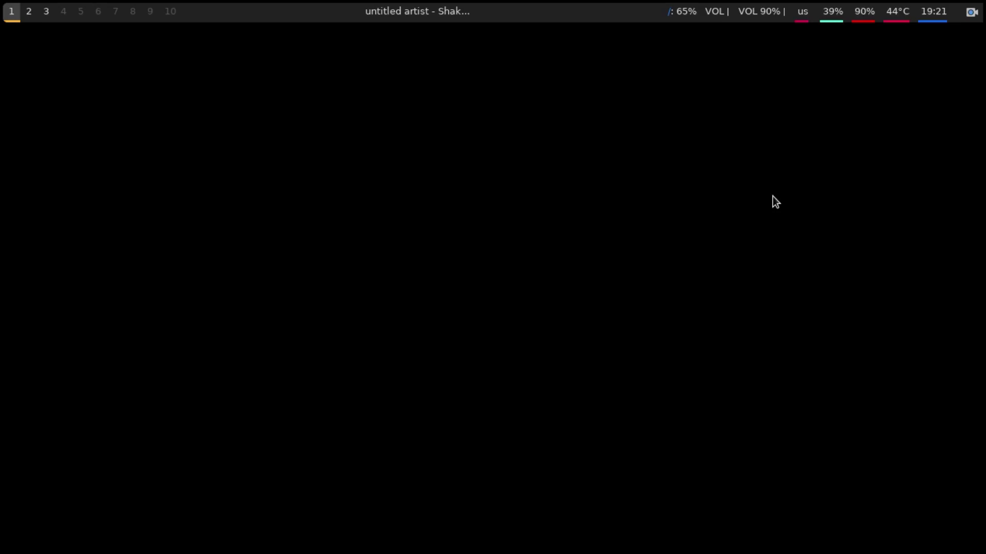
pyautogui.press('super+d')
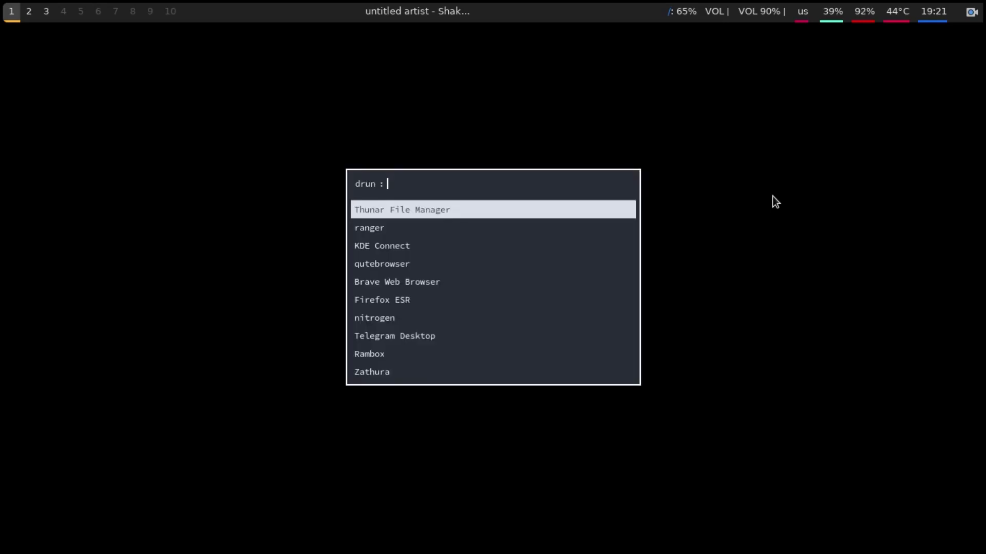
pyautogui.press('Escape')
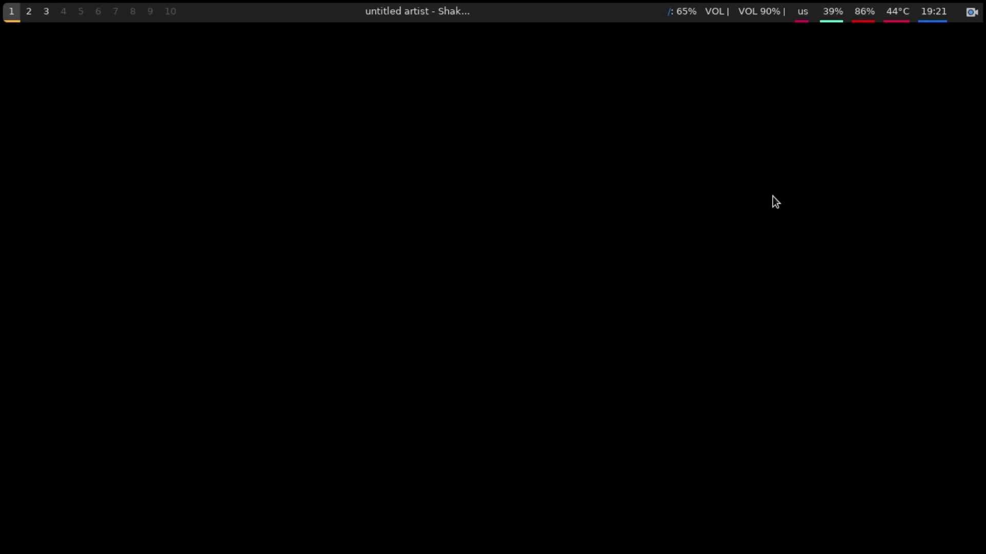
pyautogui.press('super+d')
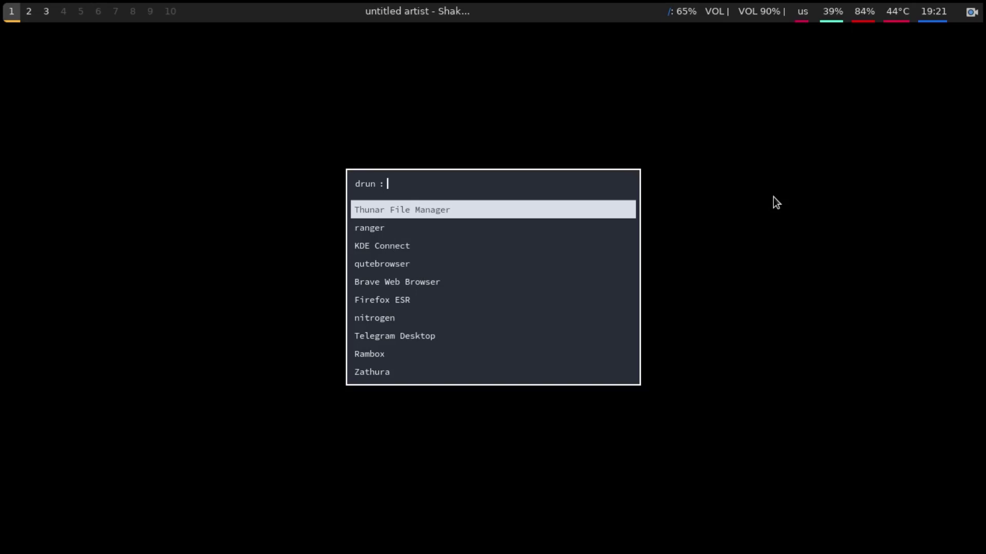
pyautogui.write('nit')
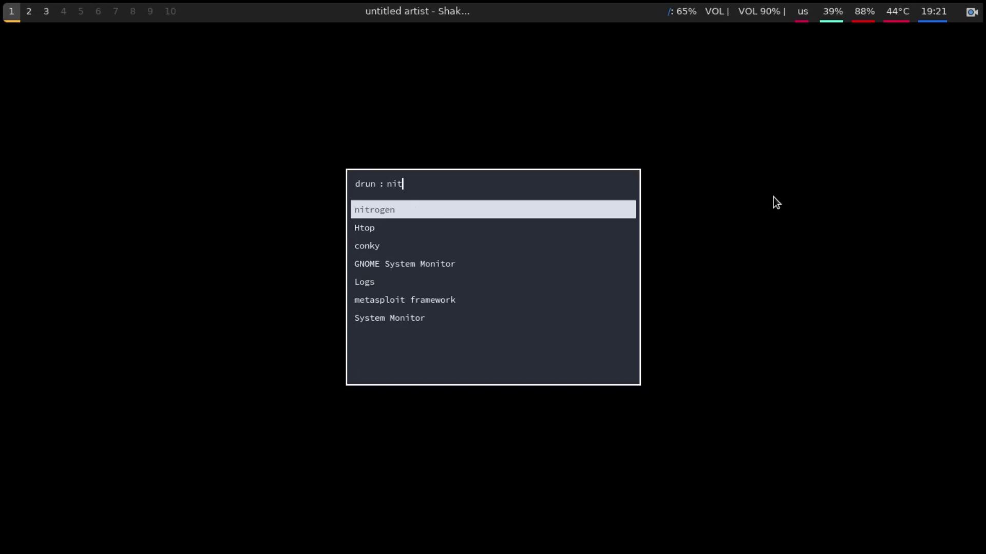
pyautogui.press('Return')
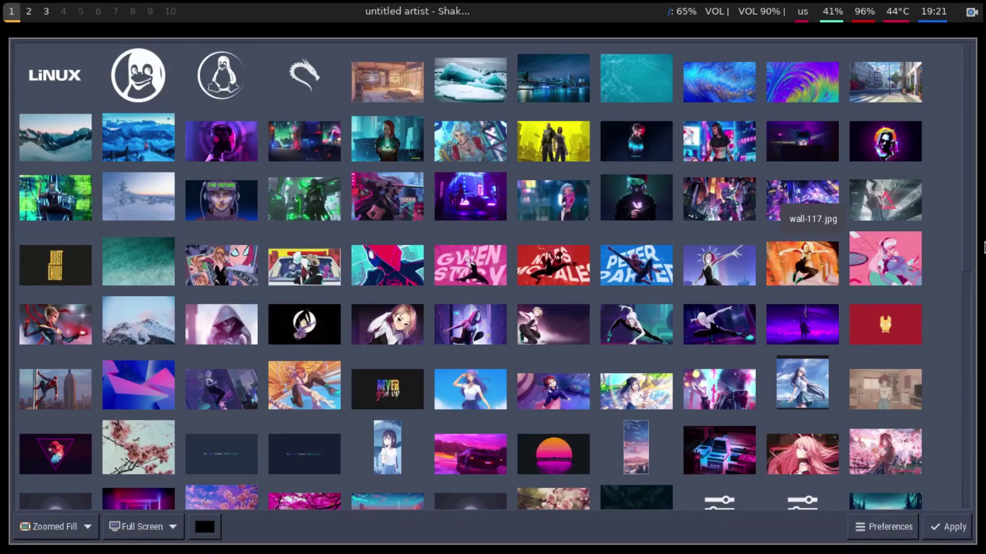
# Choose the dark purple wallpaper with the red and yellow geometric diamond and apply it to the desktop
pyautogui.scroll(-4, 958, 278)
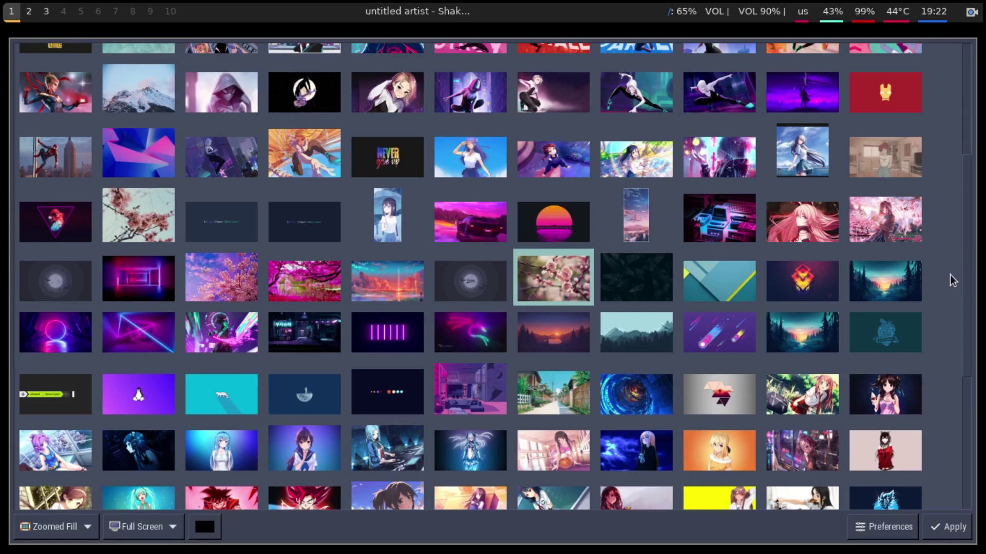
pyautogui.scroll(-5, 950, 275)
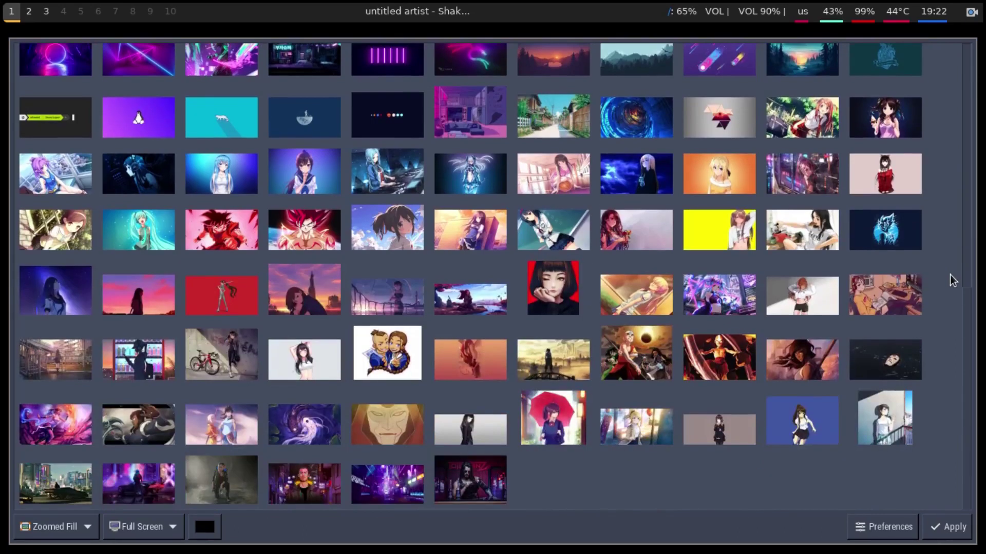
pyautogui.scroll(8, 949, 275)
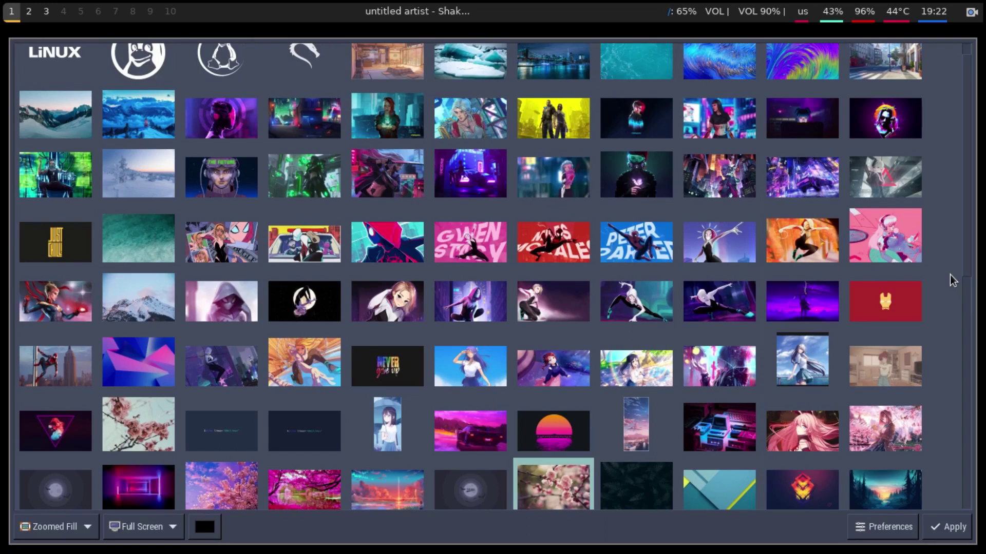
pyautogui.scroll(-3, 950, 277)
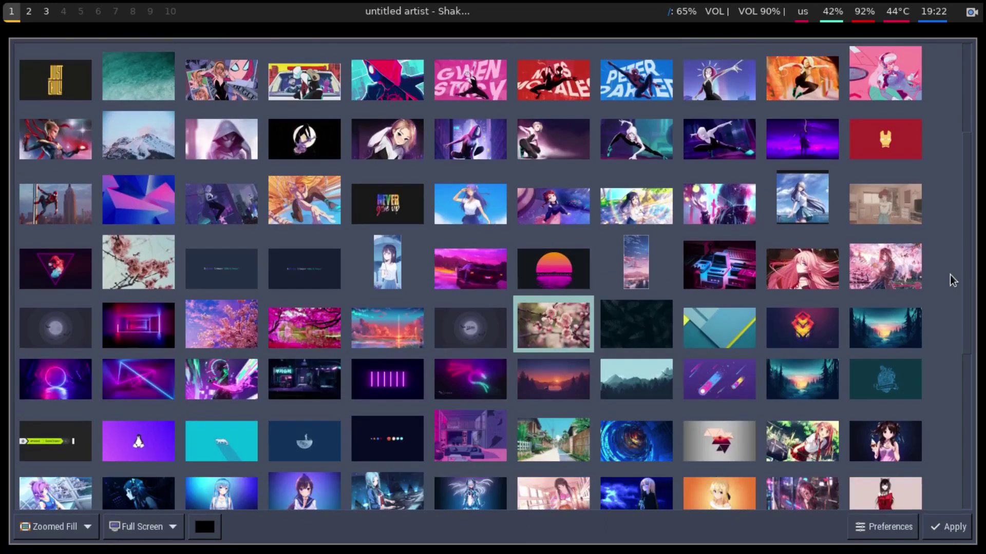
pyautogui.click(819, 336)
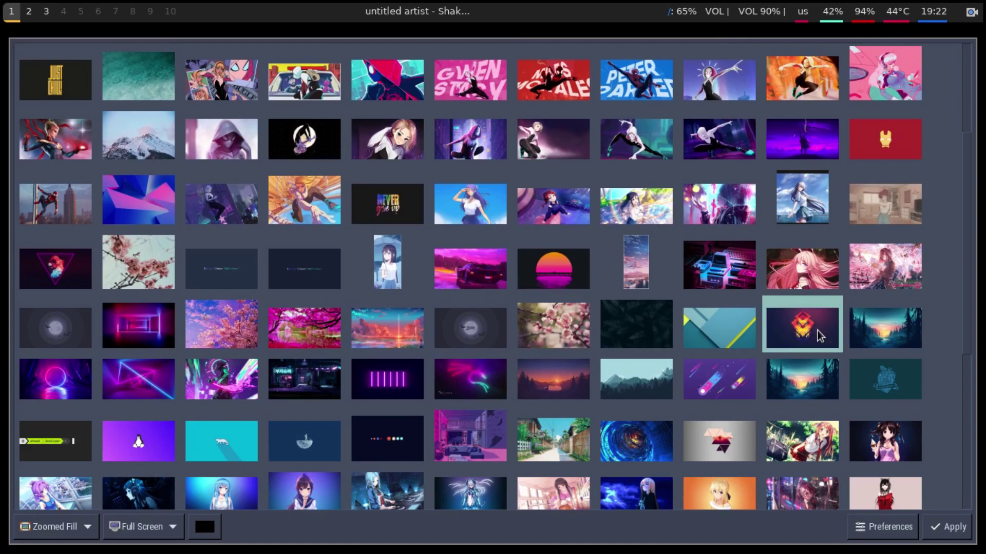
pyautogui.click(951, 530)
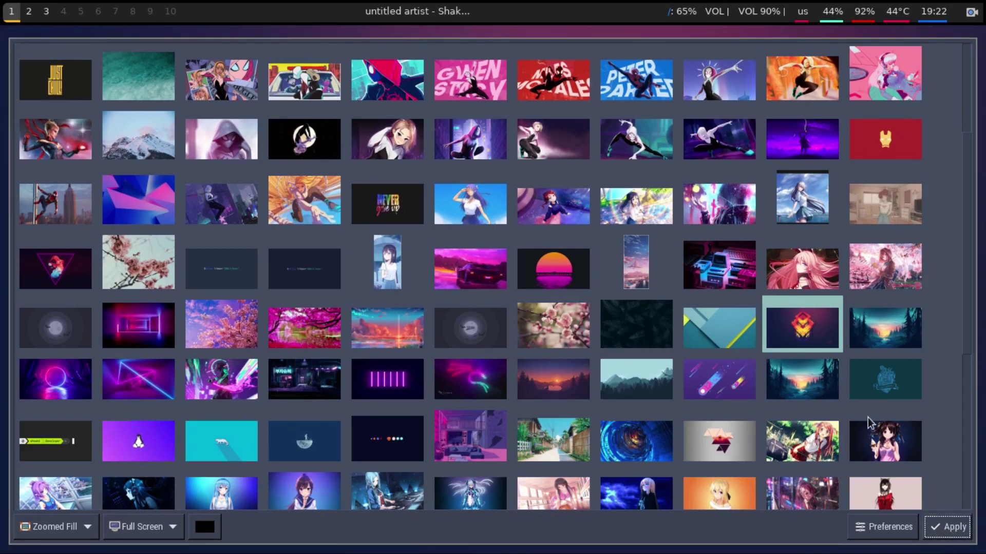
# Close nitrogen and open a terminal
pyautogui.press('super+shift+q')
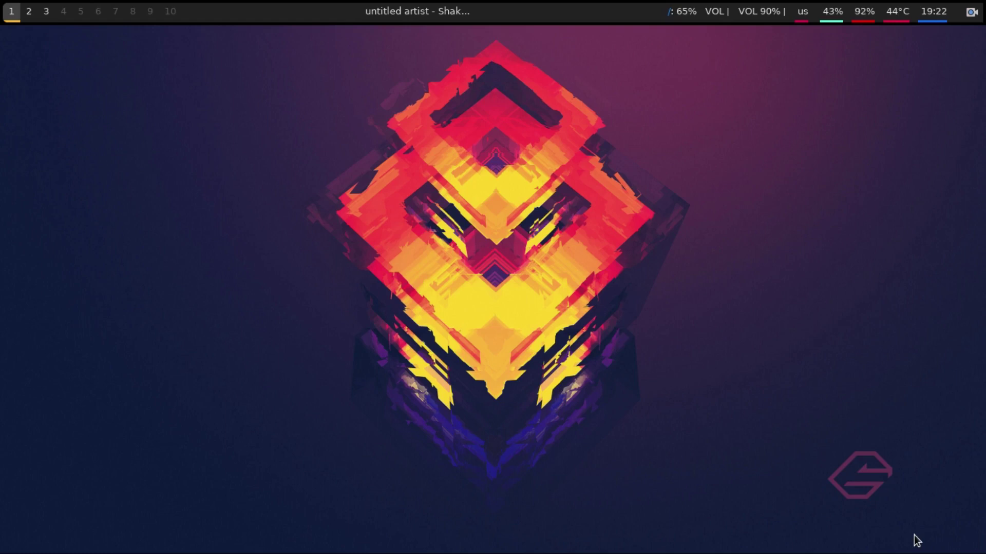
pyautogui.press('super+Return')
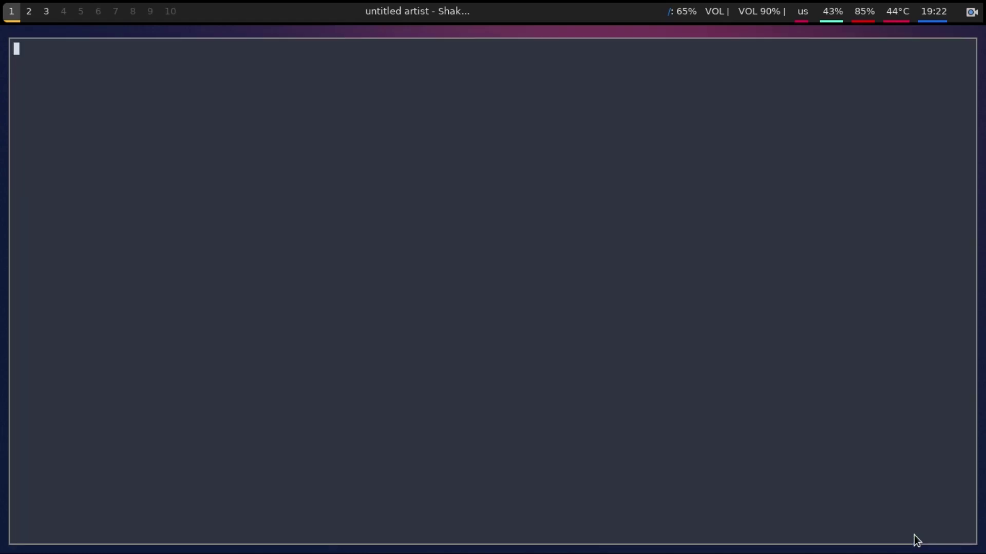
pyautogui.write('sudo')
pyautogui.press('BackSpace')
pyautogui.press('BackSpace')
pyautogui.press('BackSpace')
pyautogui.press('BackSpace')
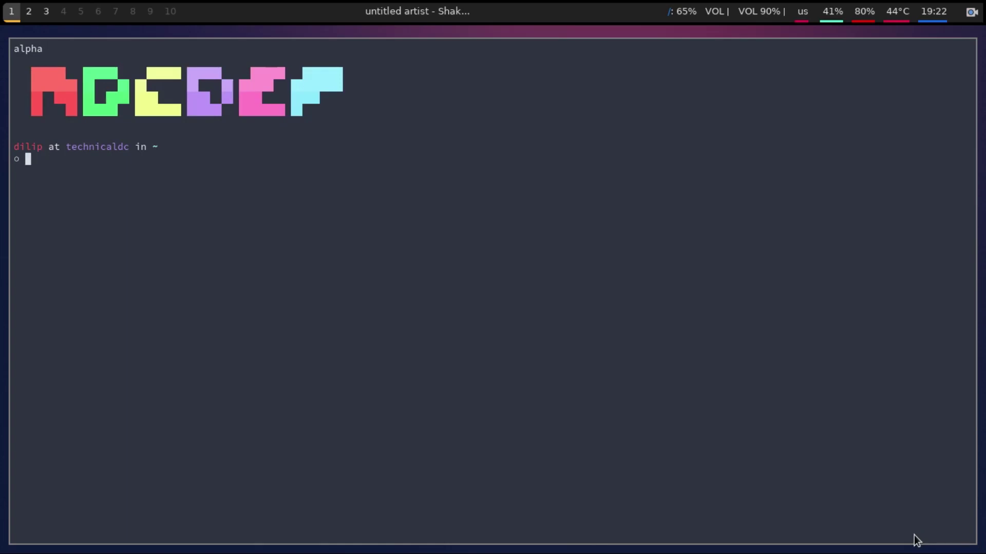
# Enlarge the terminal text and install picom with sudo apt install picom, entering the account password when asked
pyautogui.hotkey('ctrl', 'shift', '=')
pyautogui.write('sudo apt')
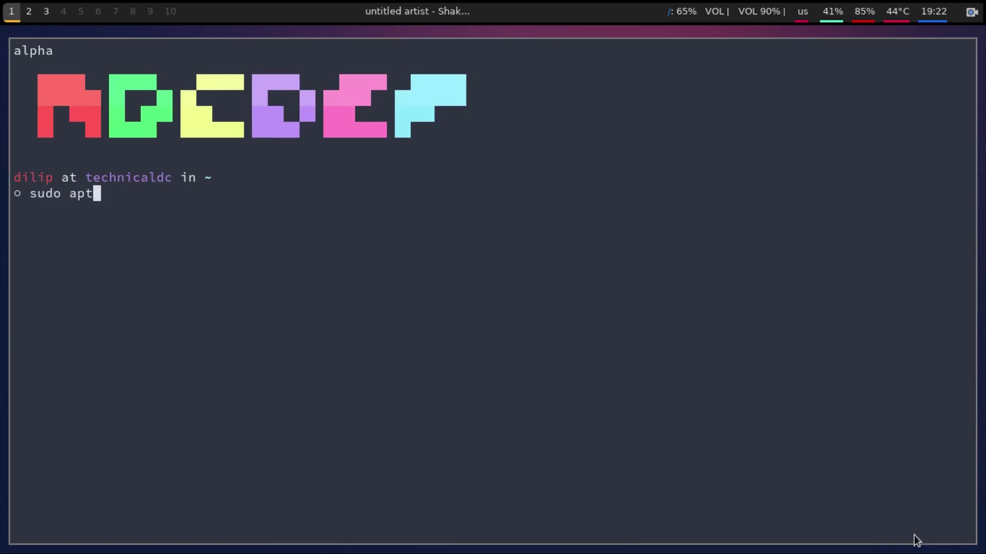
pyautogui.write(' install picom')
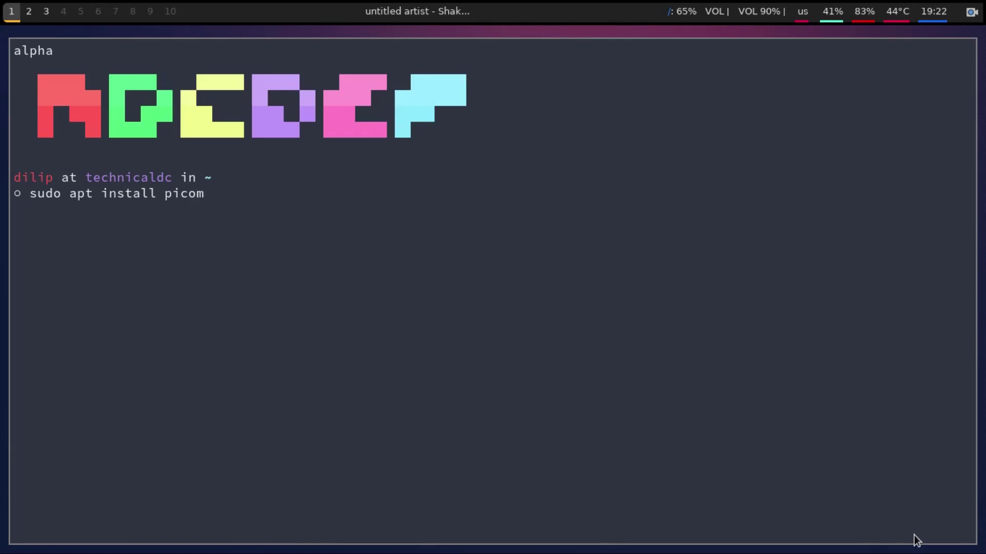
pyautogui.press('Return')
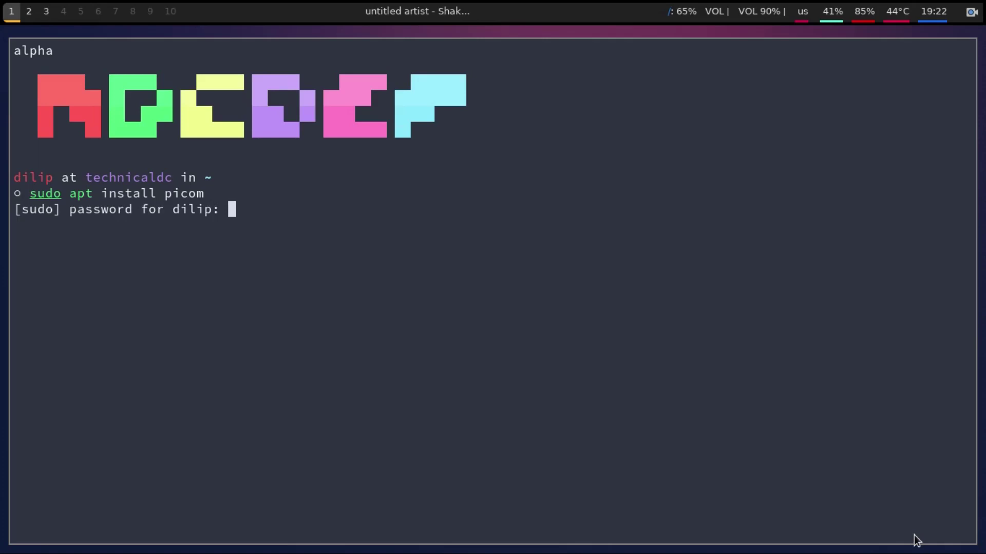
pyautogui.press('Return')
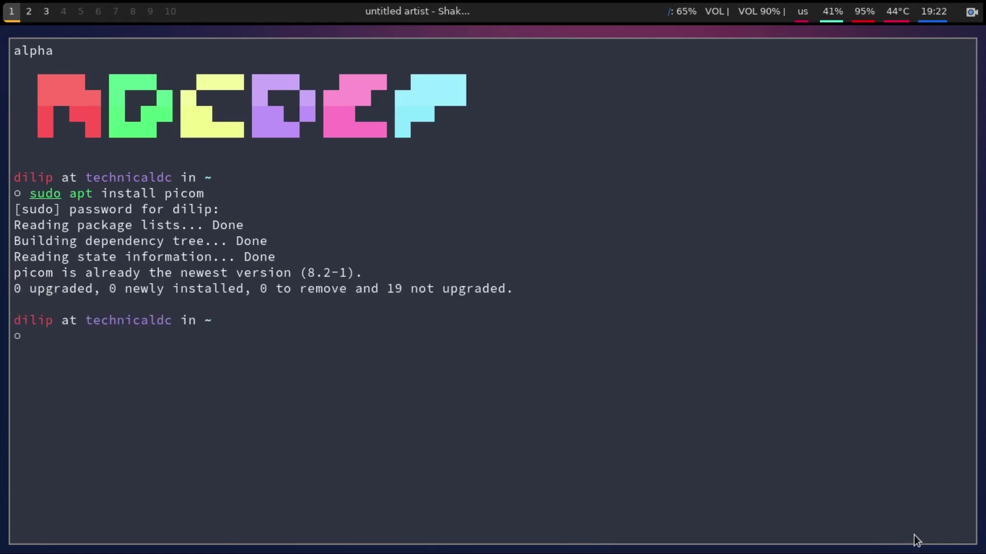
# Try running plain picom with the terminal floating over the wallpaper, and return the window to tiled mode
pyautogui.press('super+shift+space')
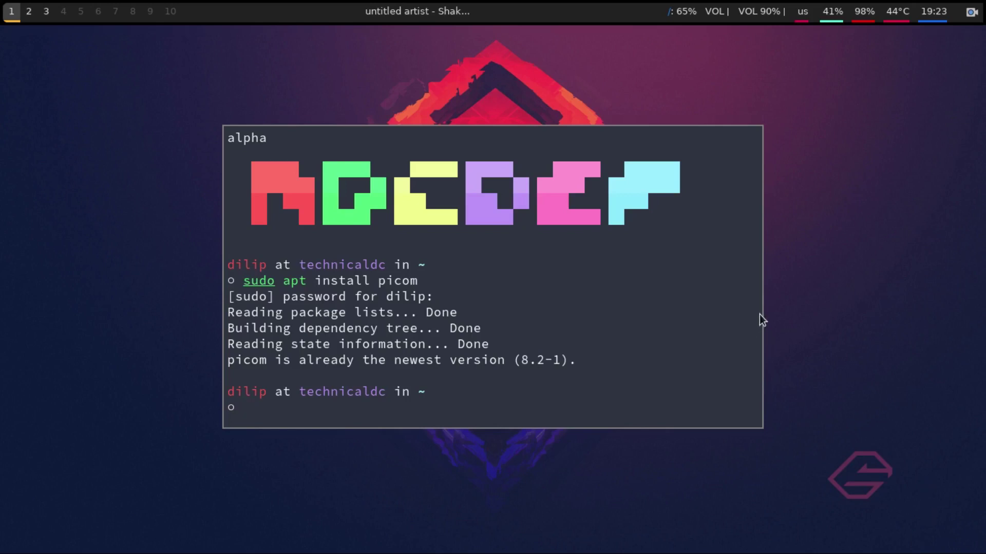
pyautogui.moveTo(665, 274); pyautogui.dragTo(808, 256)
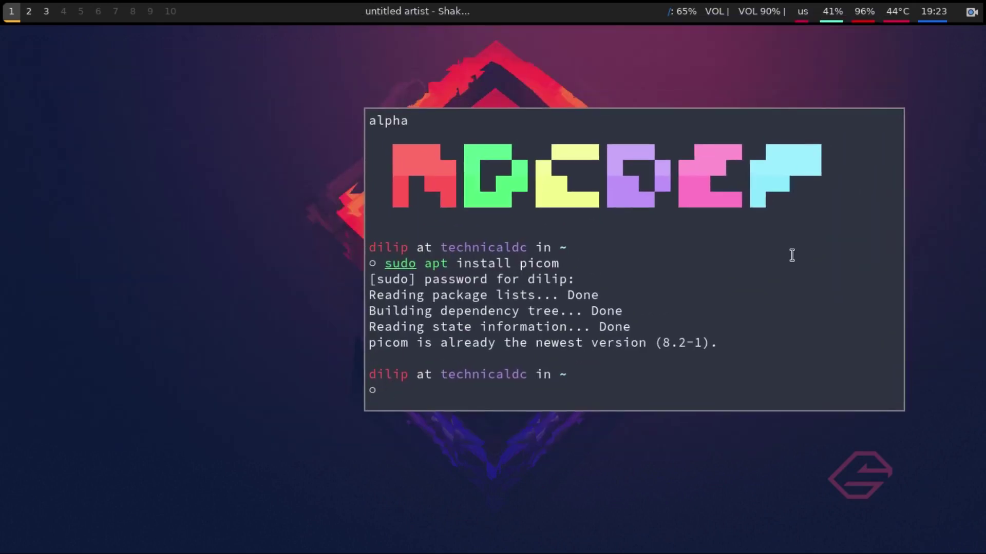
pyautogui.write('picom')
pyautogui.press('Return')
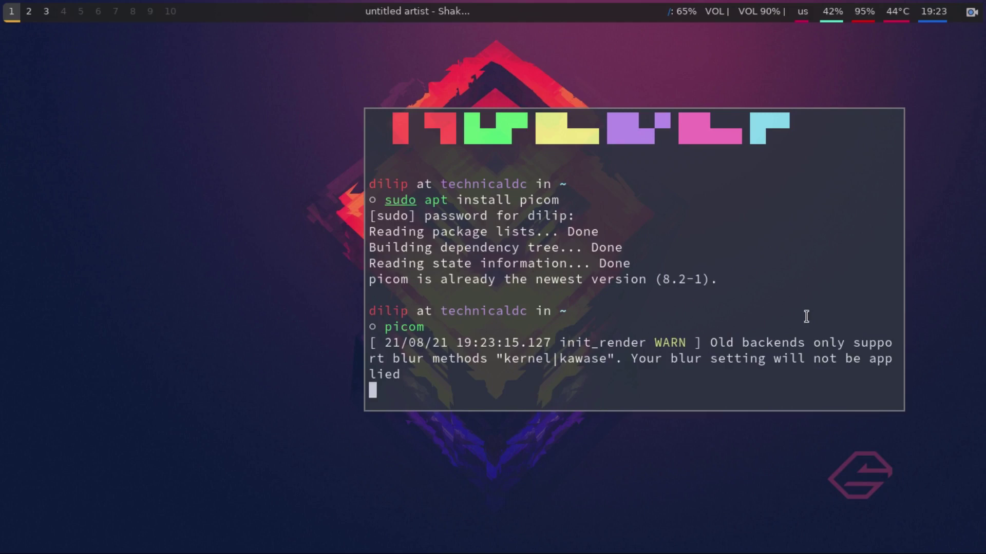
pyautogui.press('super+shift+space')
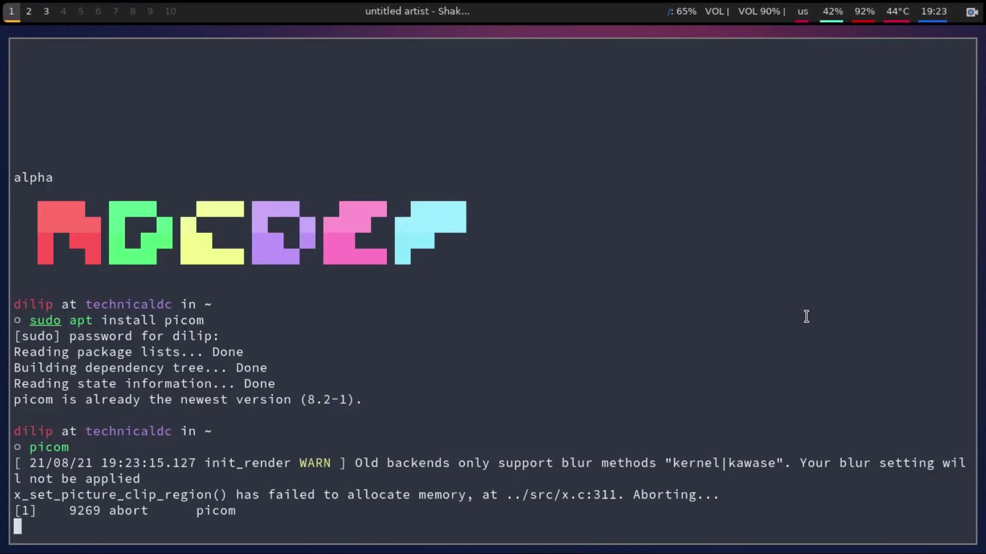
pyautogui.press('Return')
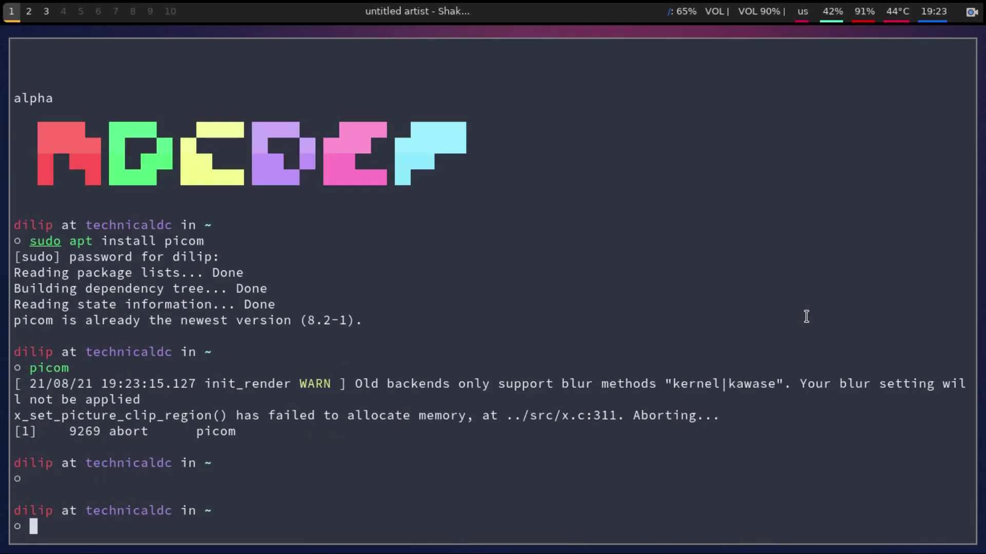
pyautogui.write('rangerpic')
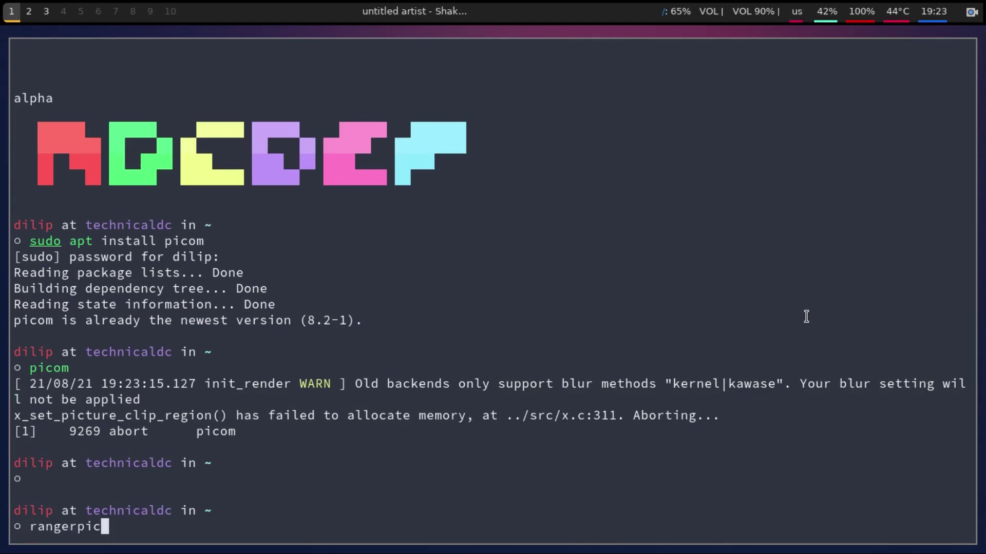
pyautogui.press('BackSpace')
pyautogui.press('BackSpace')
pyautogui.press('BackSpace')
pyautogui.press('BackSpace')
pyautogui.press('BackSpace')
pyautogui.press('BackSpace')
pyautogui.press('BackSpace')
pyautogui.press('BackSpace')
pyautogui.press('BackSpace')
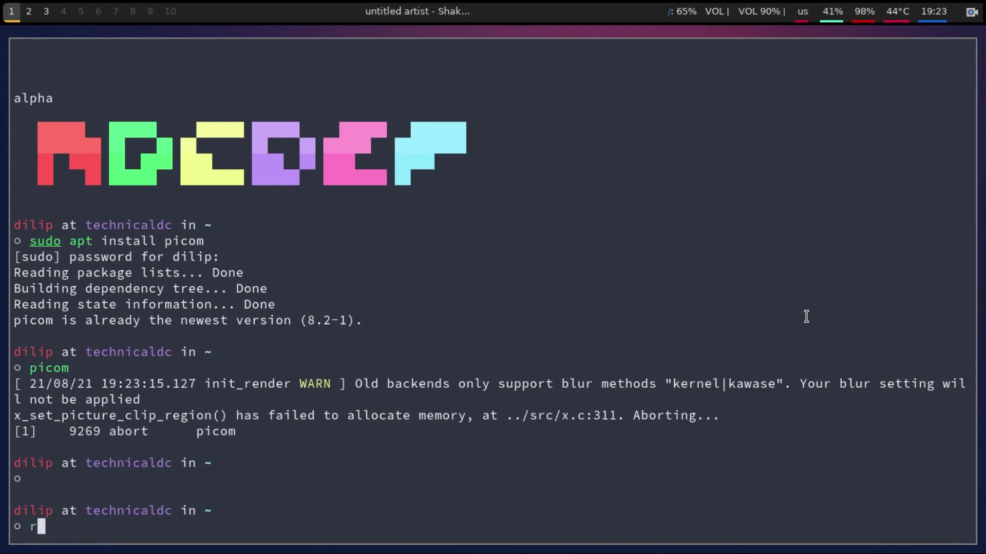
# Start picom as a background process with the --experimental-backends option
pyautogui.write('picom --experi')
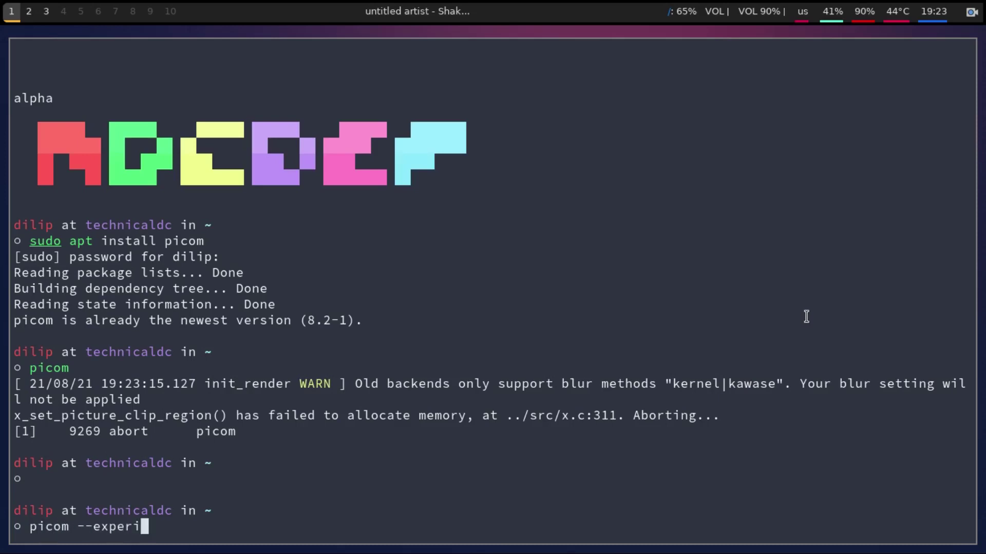
pyautogui.write('mental')
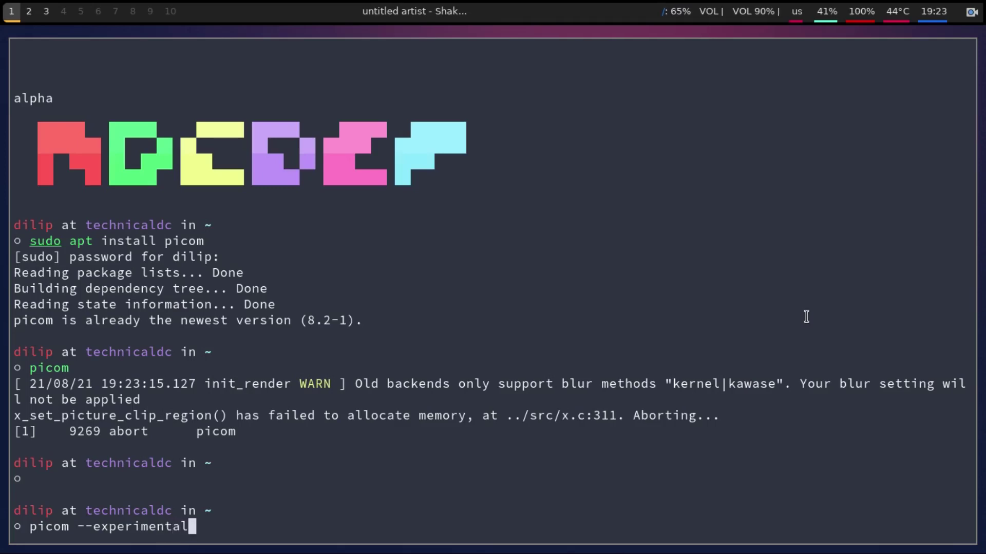
pyautogui.write('-backends')
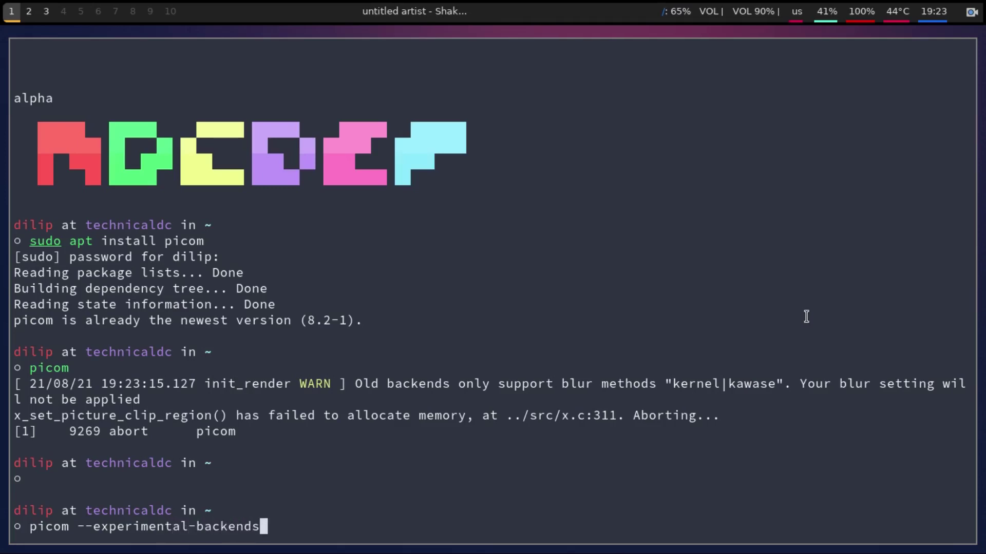
pyautogui.write(' &')
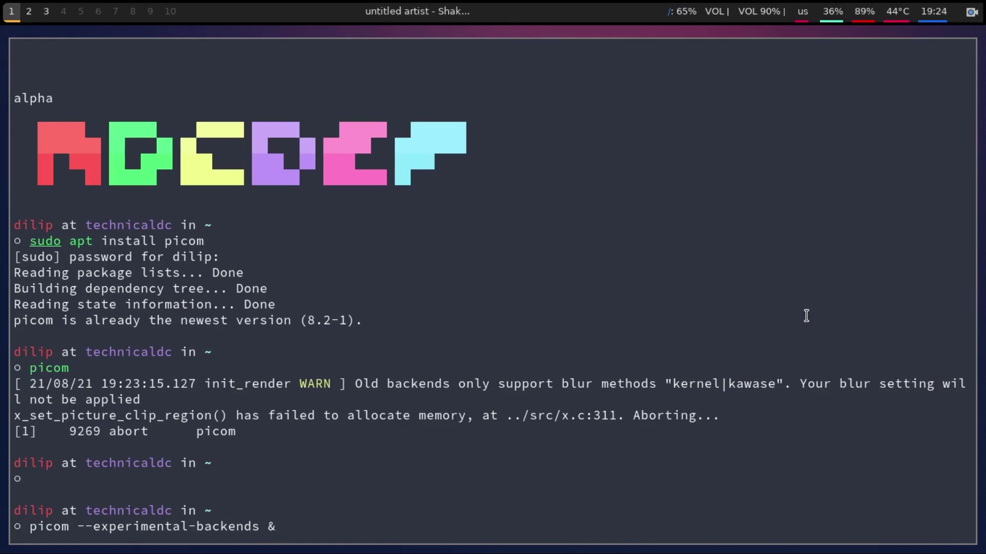
pyautogui.press('Return')
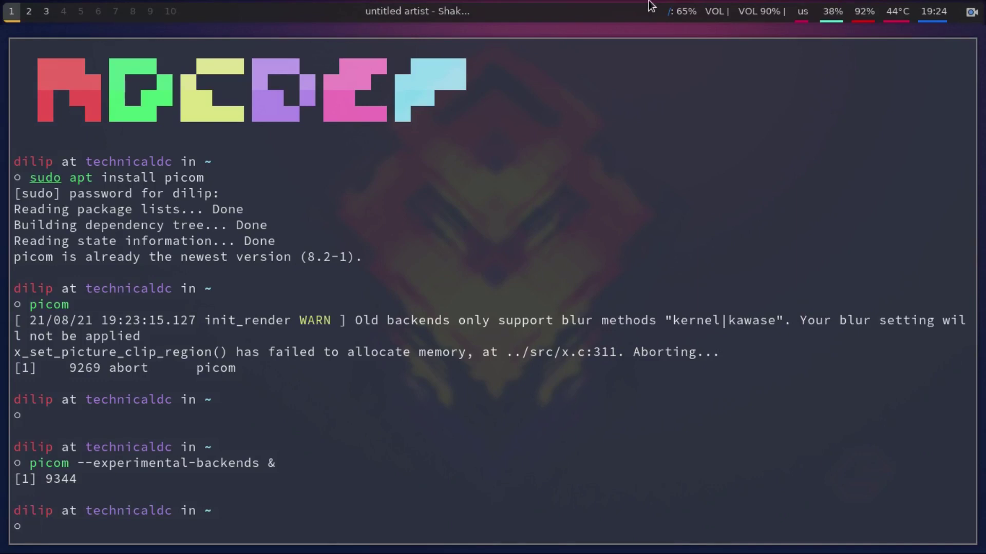
# Float the terminal window and move it to the lower left area of the desktop wallpaper
pyautogui.press('super+shift+space')
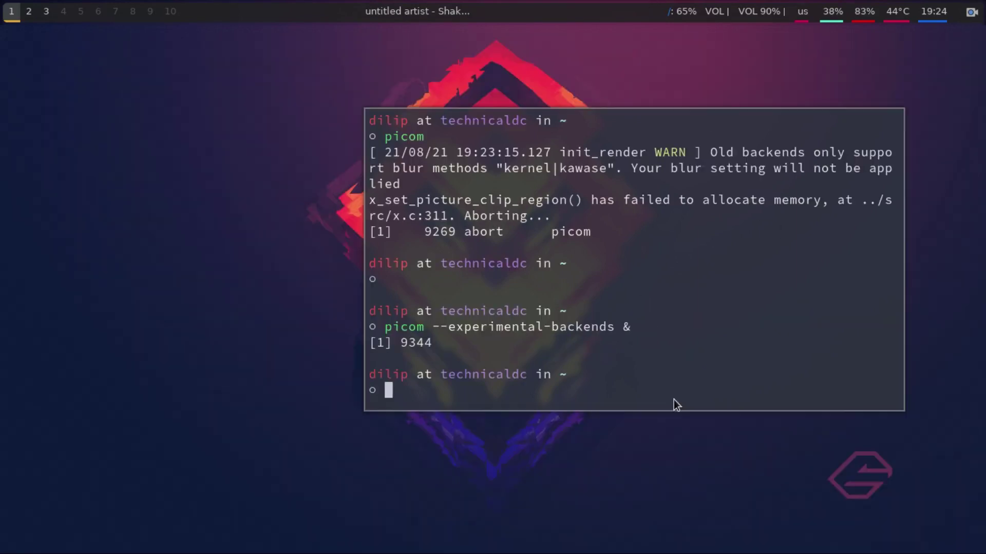
pyautogui.moveTo(682, 318); pyautogui.dragTo(438, 412)
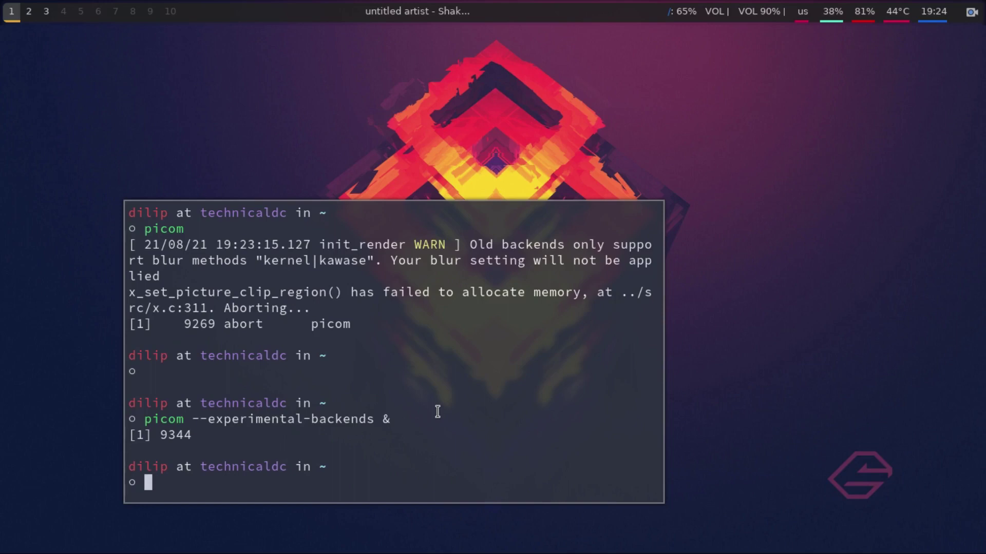
# Stop the running compositor with killall picom and close the terminal
pyautogui.write('killall ')
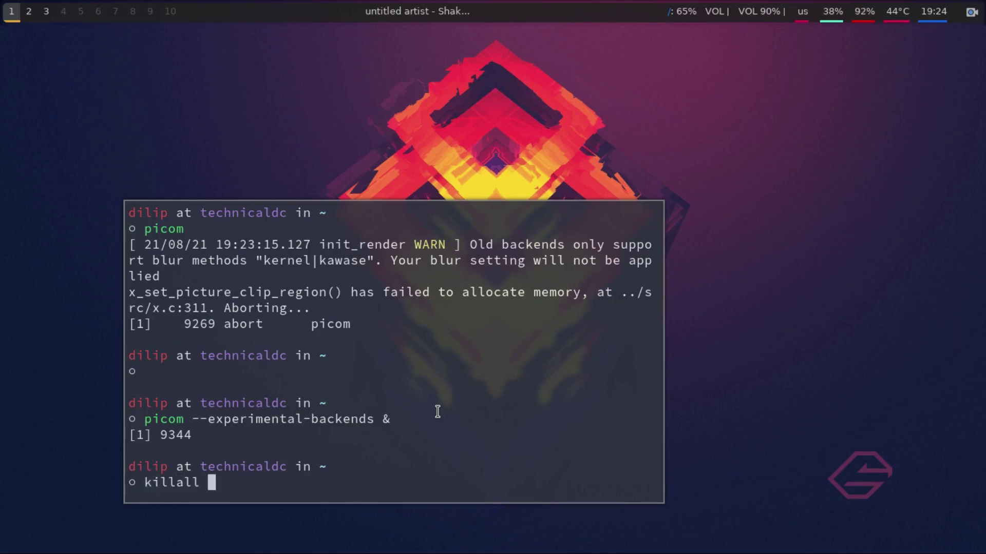
pyautogui.write('picom')
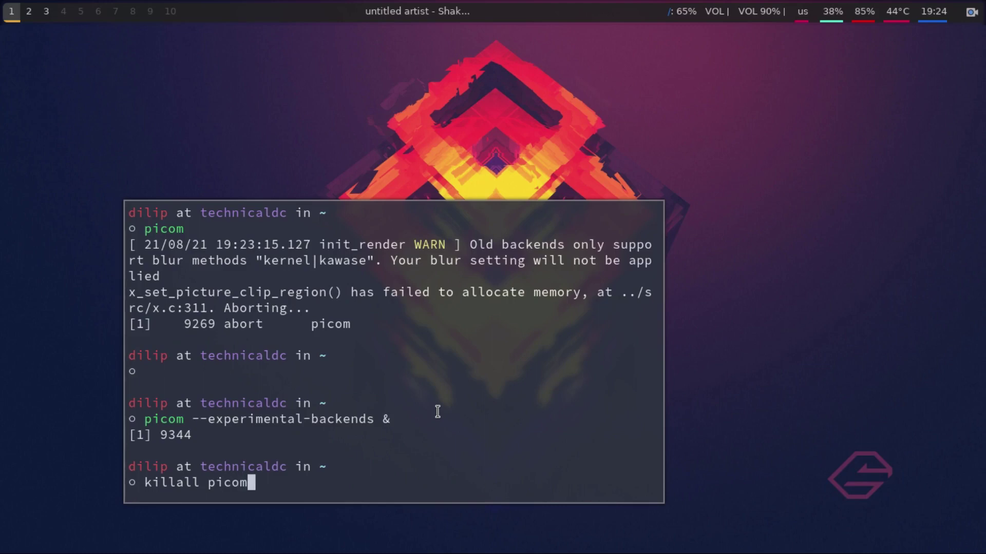
pyautogui.press('Return')
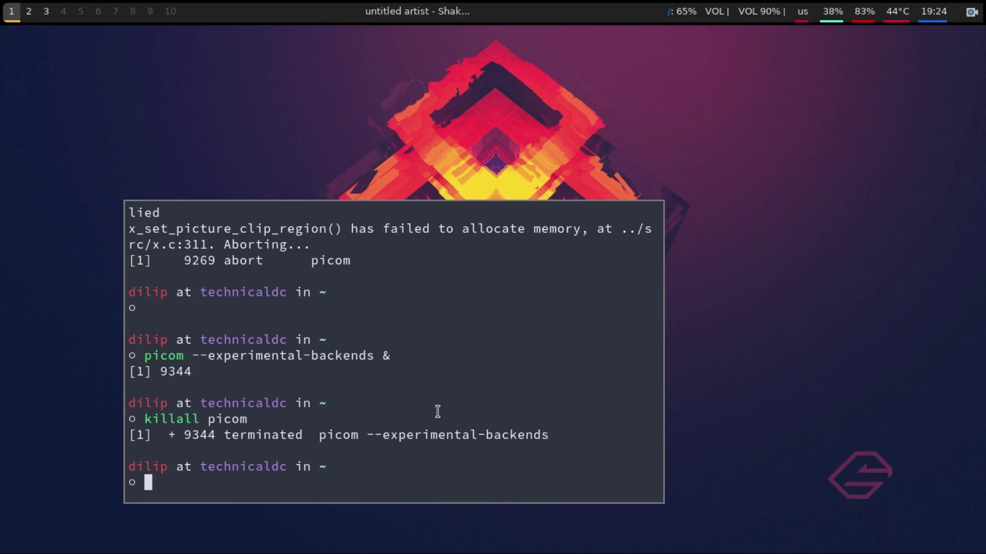
pyautogui.hotkey('ctrl', 'd')
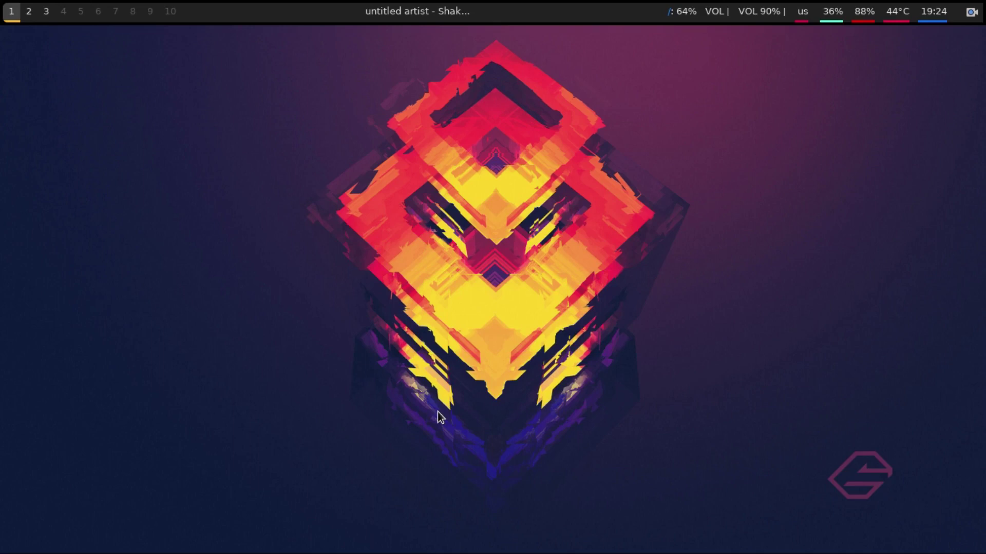
# Open a new terminal, enlarge its text, and start the dunst notification daemon as a background process
pyautogui.press('super+d')
pyautogui.press('Escape')
pyautogui.press('super+Return')
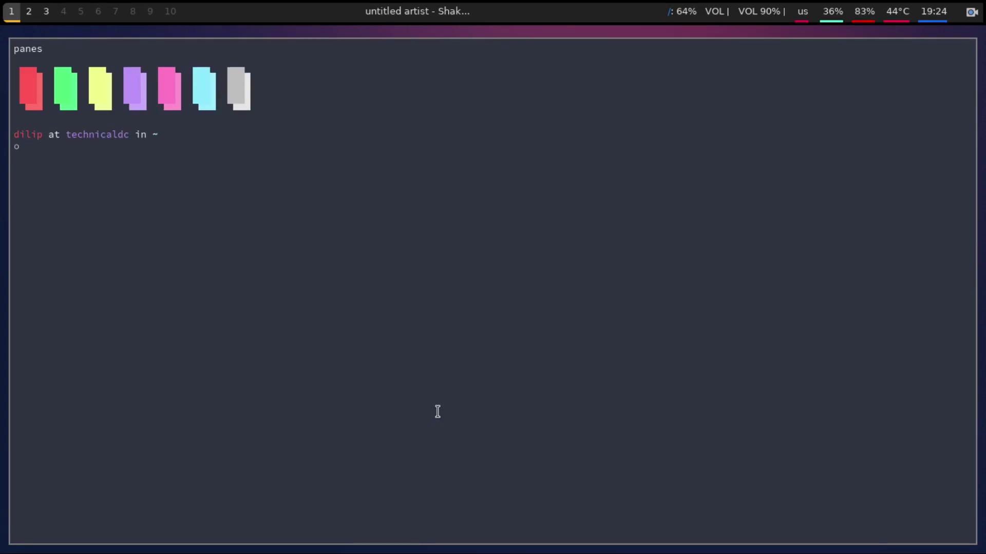
pyautogui.hotkey('ctrl', '=')
pyautogui.write('dunst')
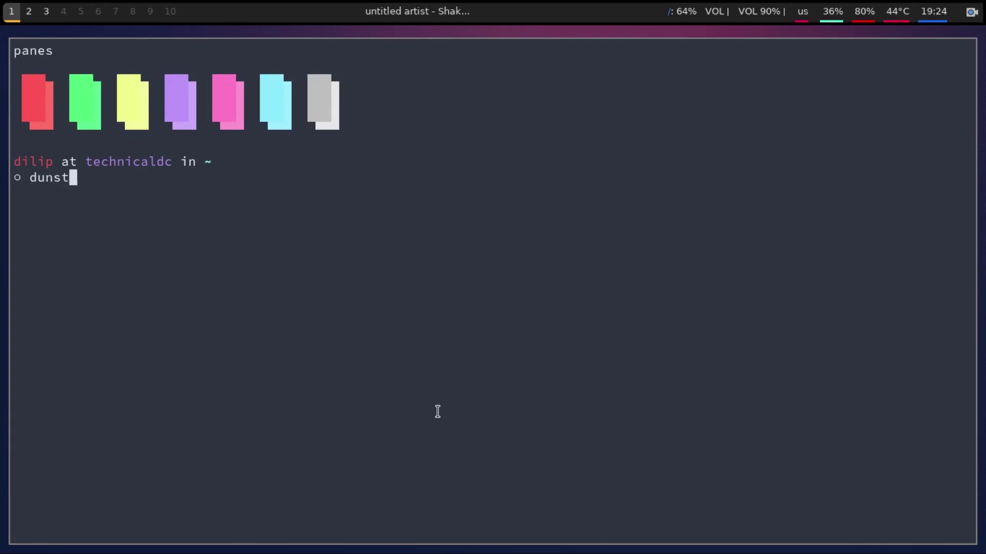
pyautogui.write(' &')
pyautogui.press('Return')
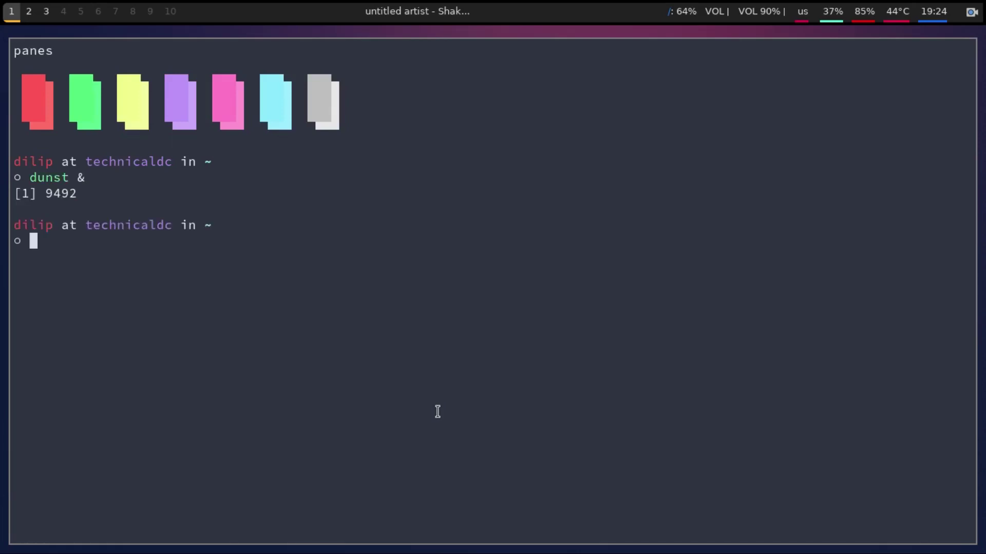
# Float the terminal, send a test notification with notify-send 'Title' 'Summary', and dismiss the notification popup
pyautogui.press('super+shift+space')
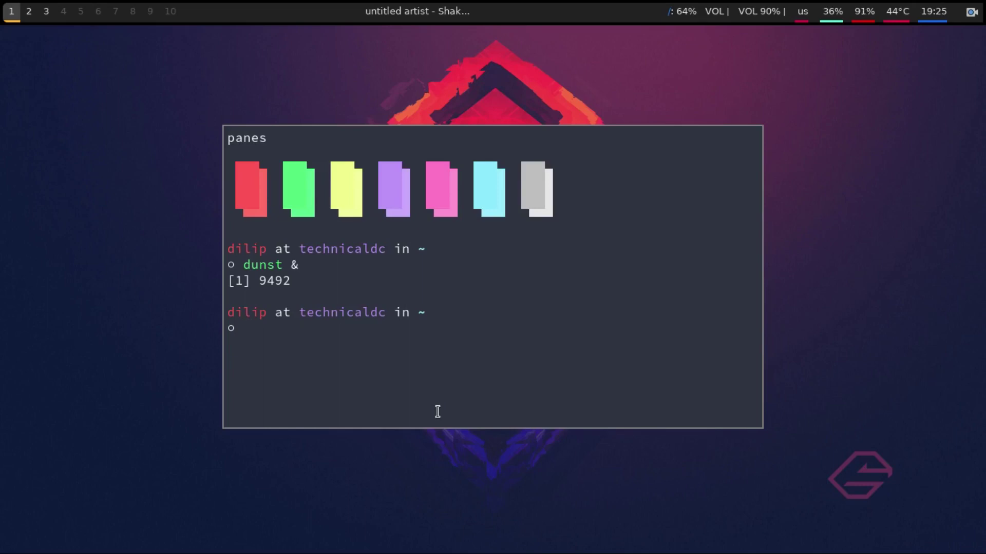
pyautogui.write("notify-send '")
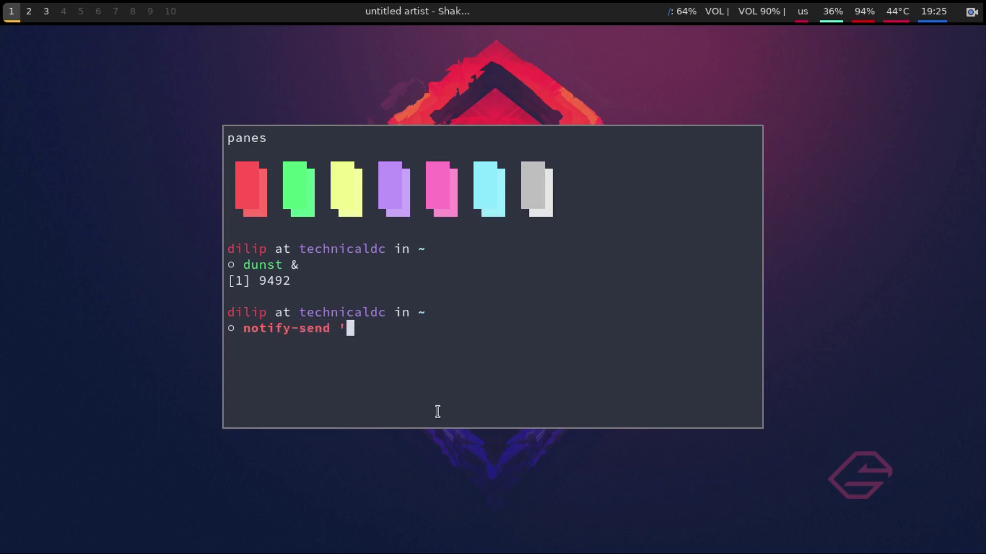
pyautogui.write('Title\' "')
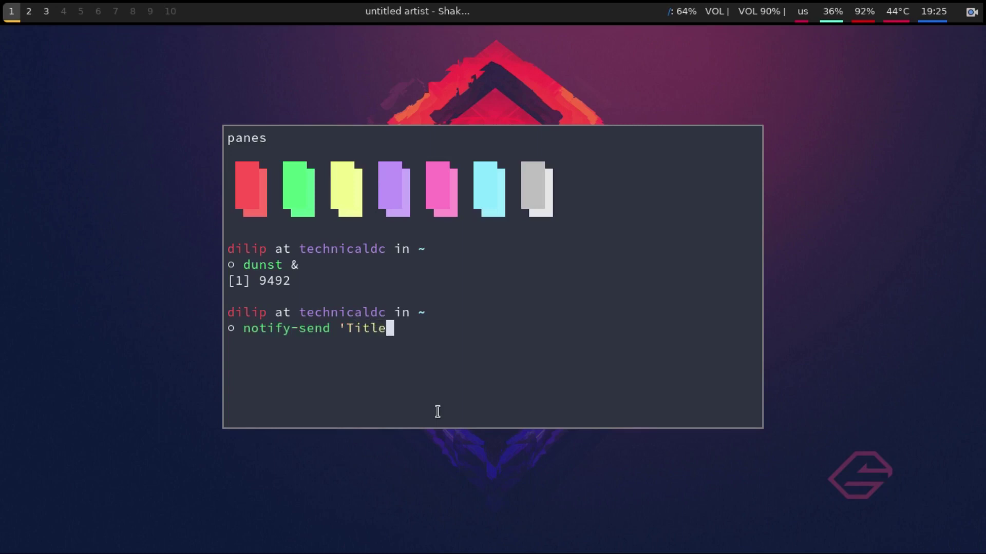
pyautogui.press('BackSpace')
pyautogui.write('\'Summary"')
pyautogui.press('BackSpace')
pyautogui.write("'")
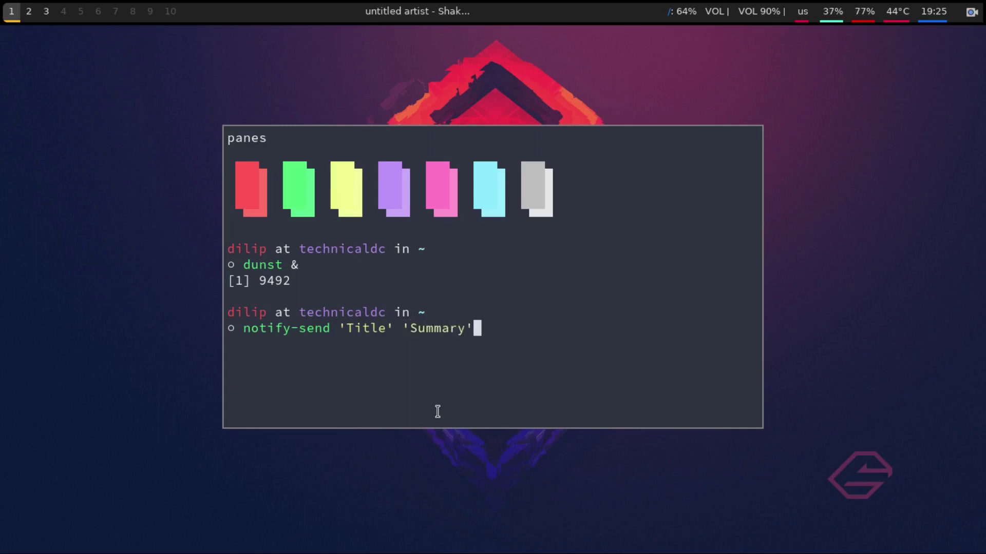
pyautogui.press('Return')
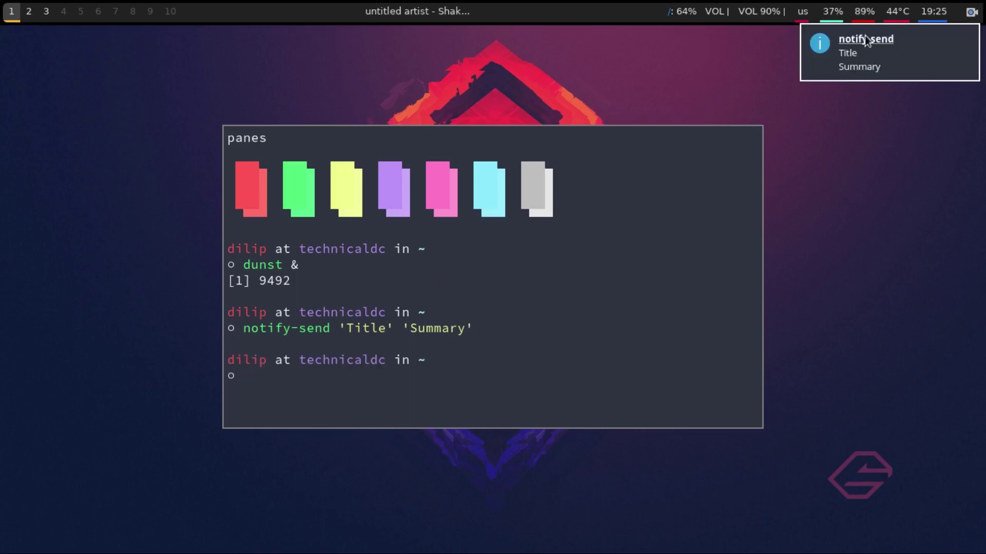
pyautogui.click(908, 48)
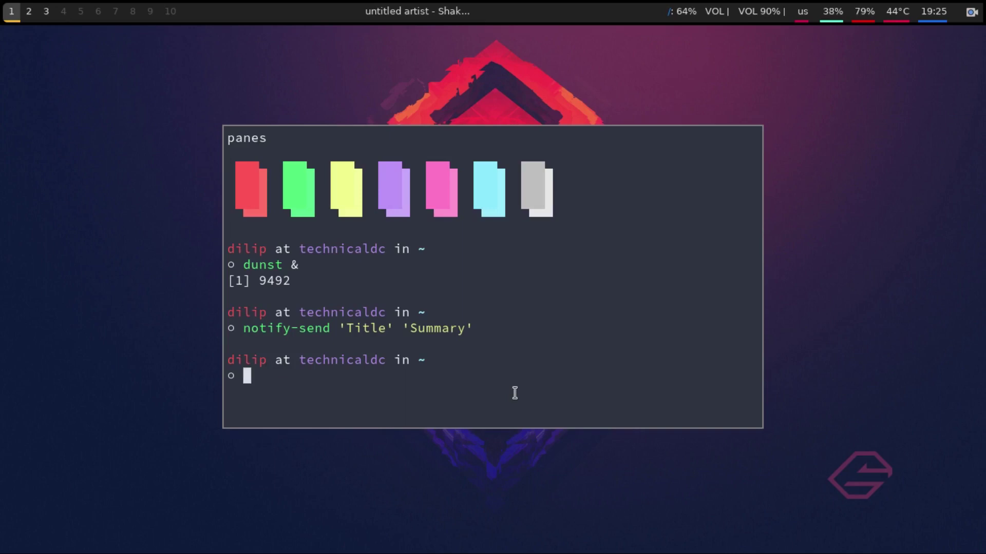
# Launch the ranger file manager, return its window to tiled mode, and go to the ~/.config directory
pyautogui.write('ranger')
pyautogui.press('Return')
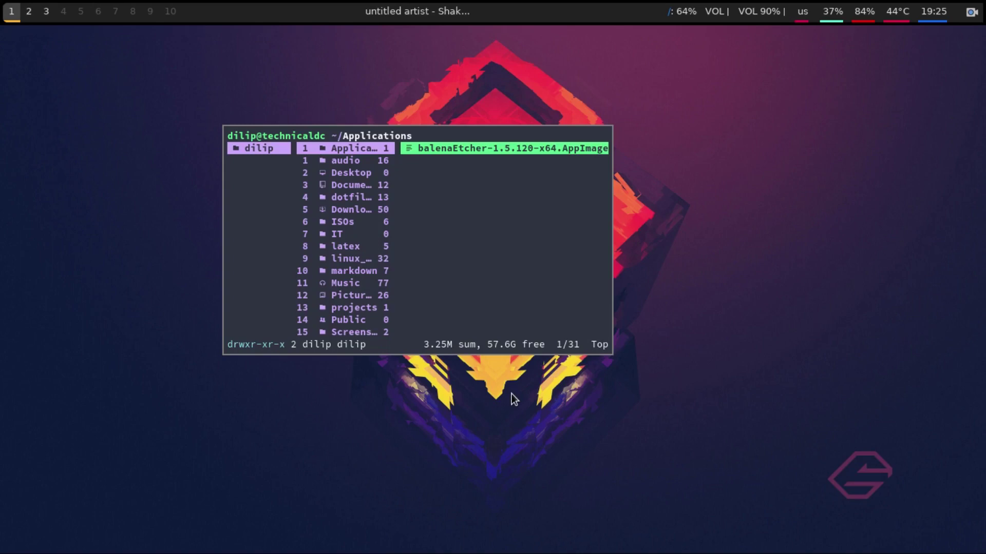
pyautogui.press('super+shift+space')
pyautogui.press('g')
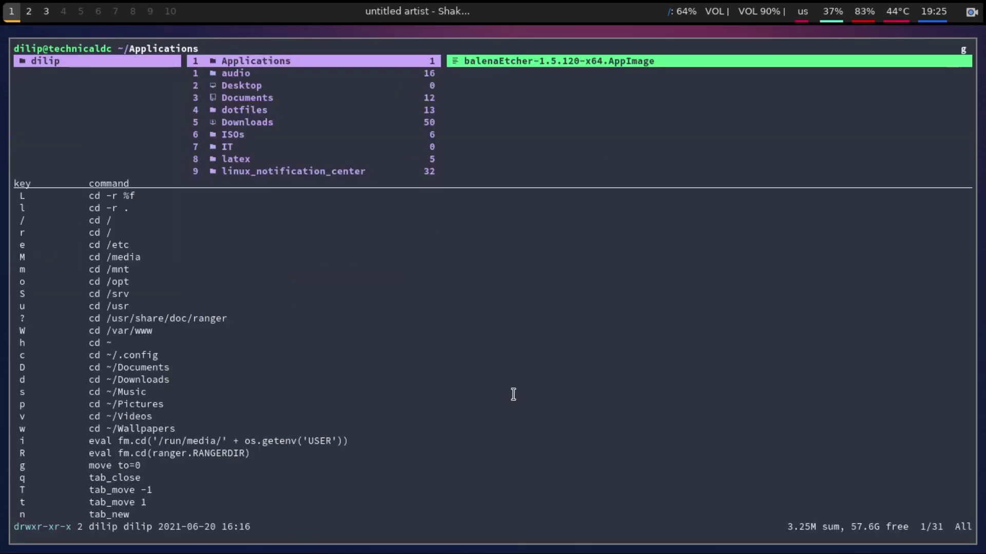
pyautogui.press('c')
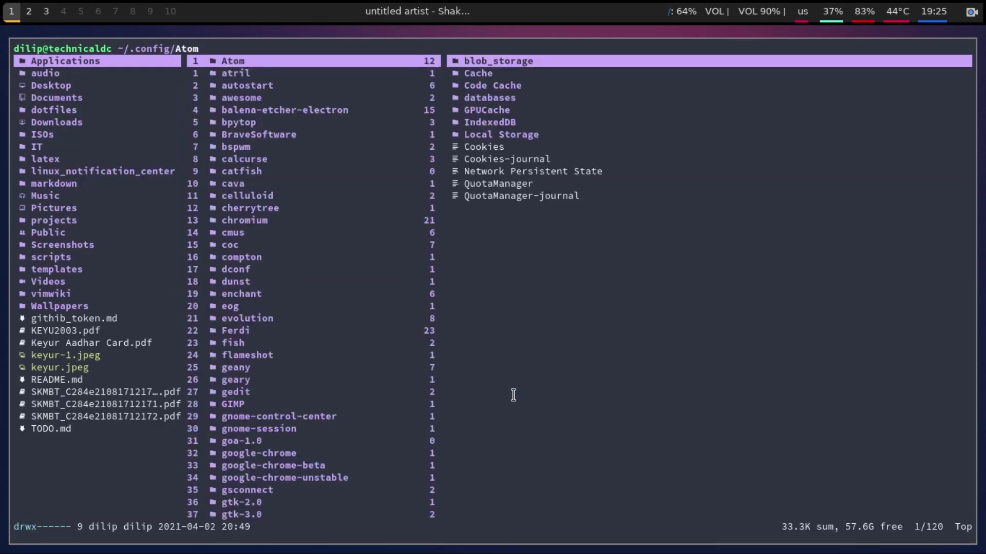
# Search ~/.config for the dunst folder and open its dunstrc file in the editor
pyautogui.press('/')
pyautogui.write('dunst')
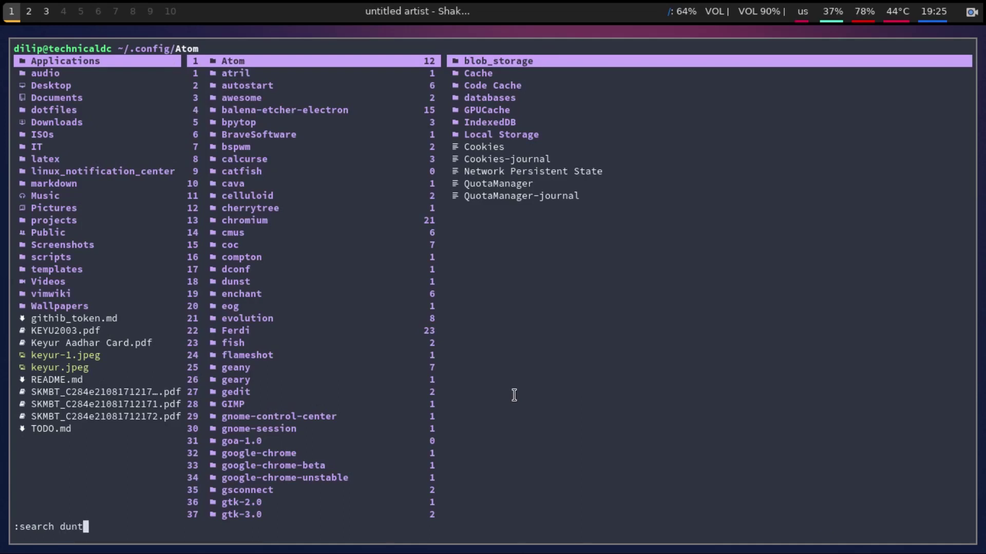
pyautogui.press('Escape')
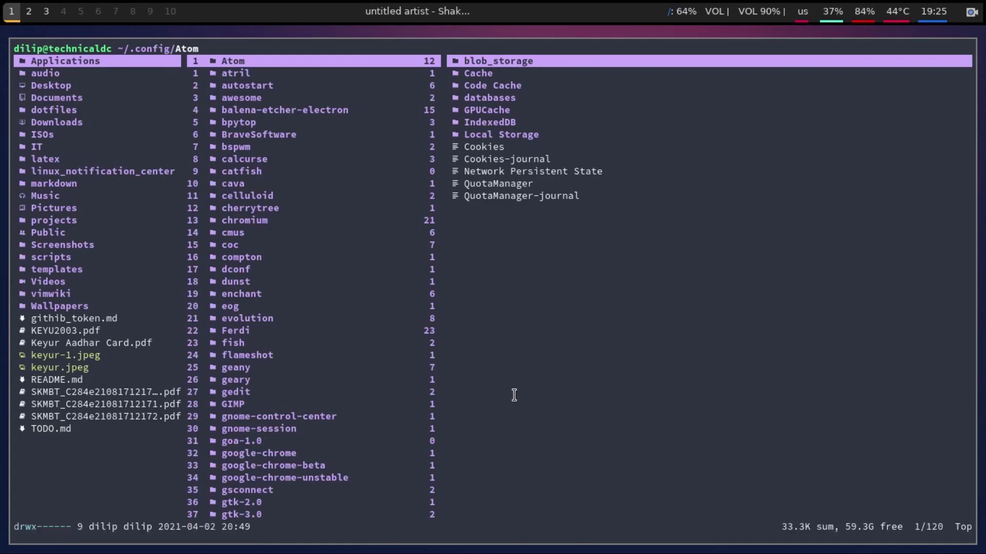
pyautogui.press('/')
pyautogui.write('dunst')
pyautogui.press('Return')
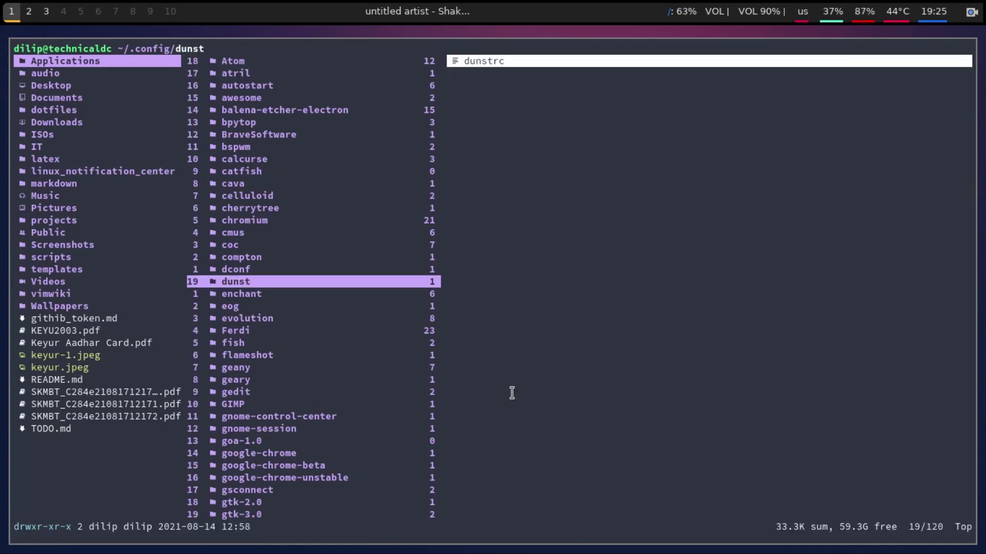
pyautogui.press('l')
pyautogui.press('q')
pyautogui.hotkey('ctrl', 'l')
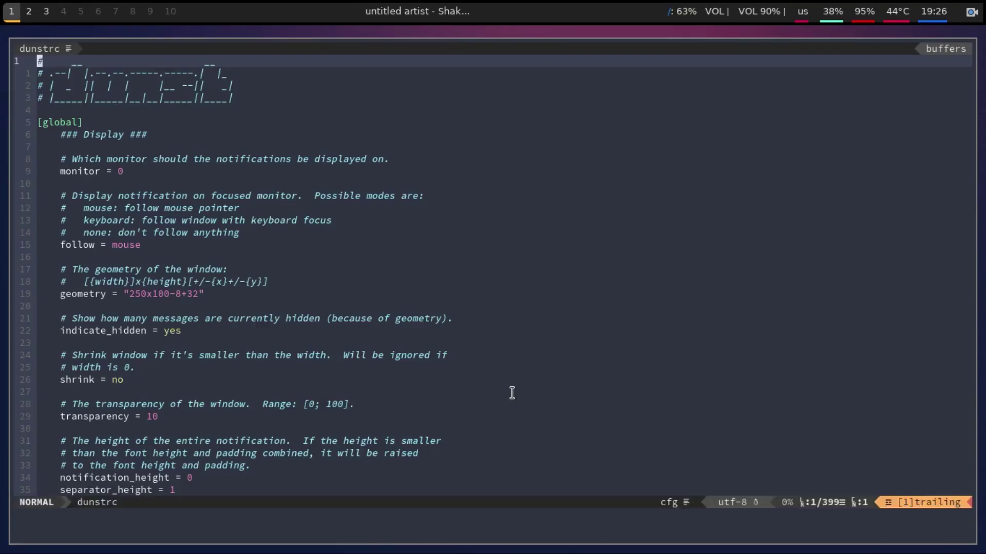
# Look through the geometry, transparency and frame settings in dunstrc, and save and quit the file
pyautogui.scroll(-17, 402, 323)
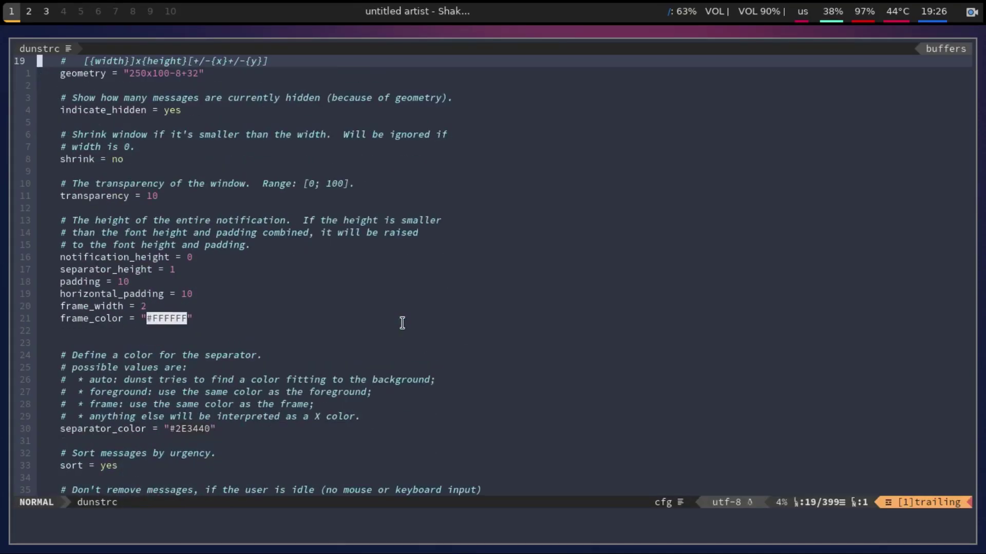
pyautogui.scroll(17, 402, 322)
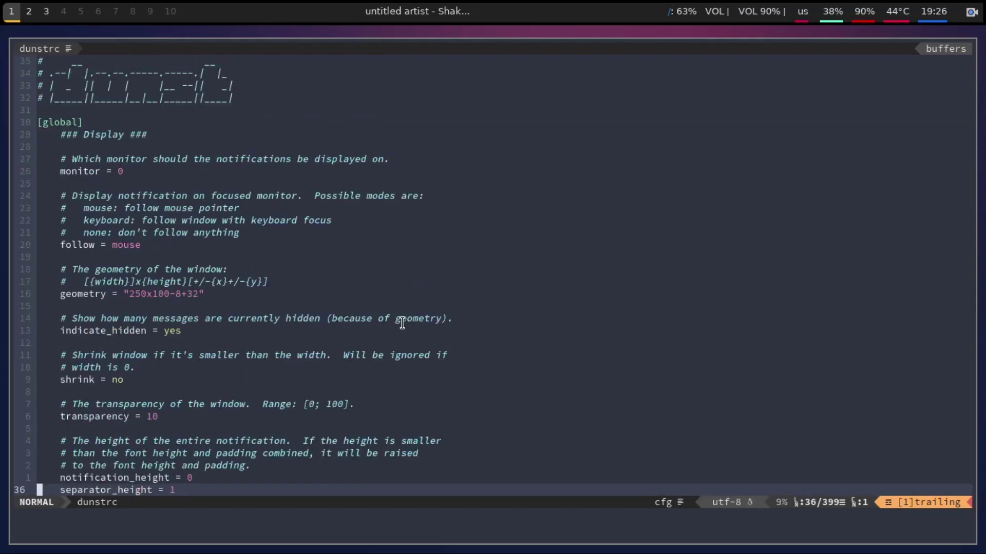
pyautogui.write('w:wq')
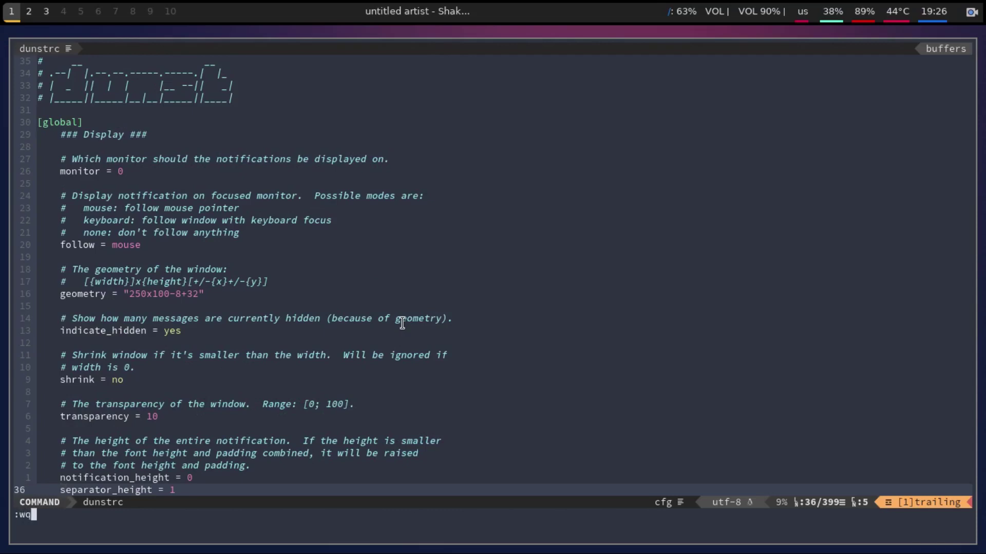
pyautogui.press('Return')
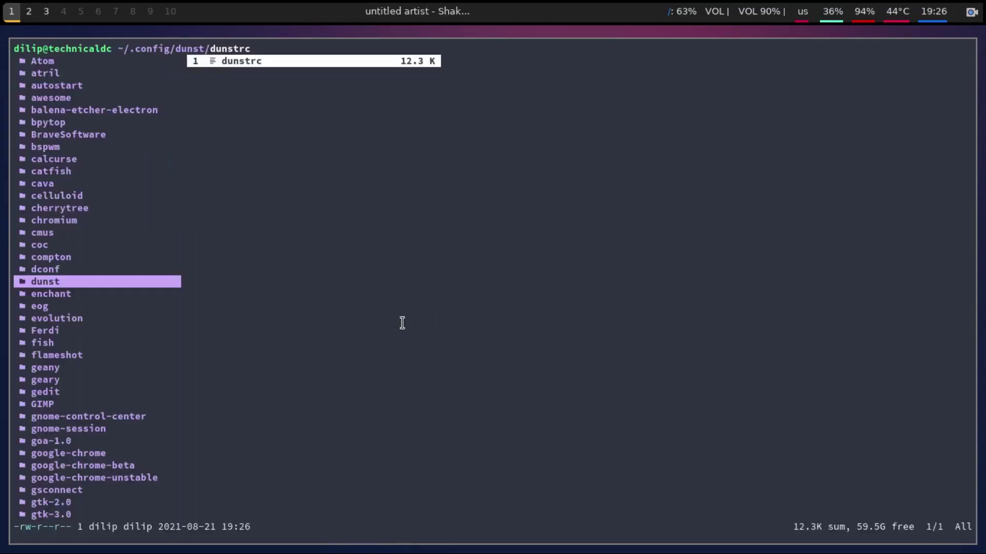
# Quit ranger, clear the stray characters from the prompt, and close the terminal window
pyautogui.write('qq')
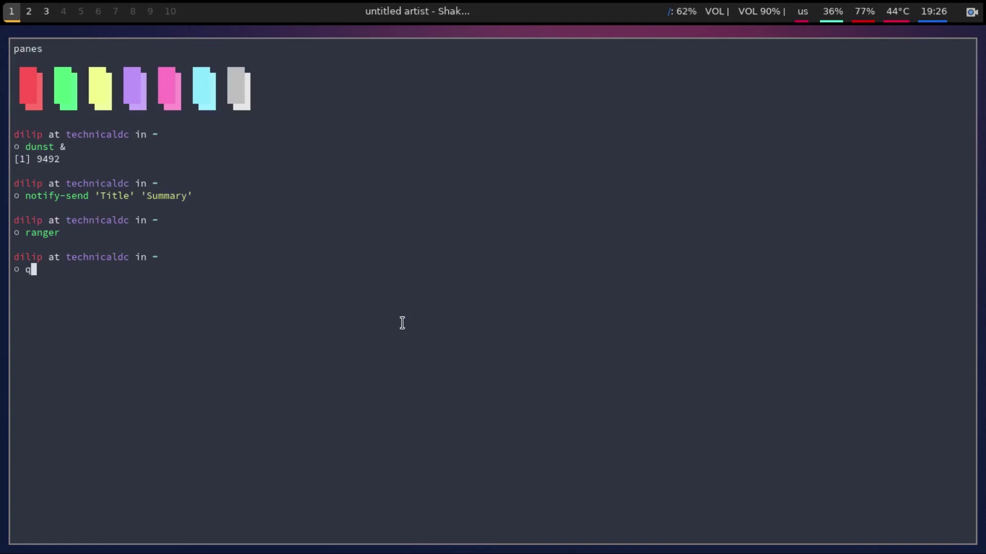
pyautogui.write('q')
pyautogui.press('BackSpace')
pyautogui.press('BackSpace')
pyautogui.press('super+shift+q')
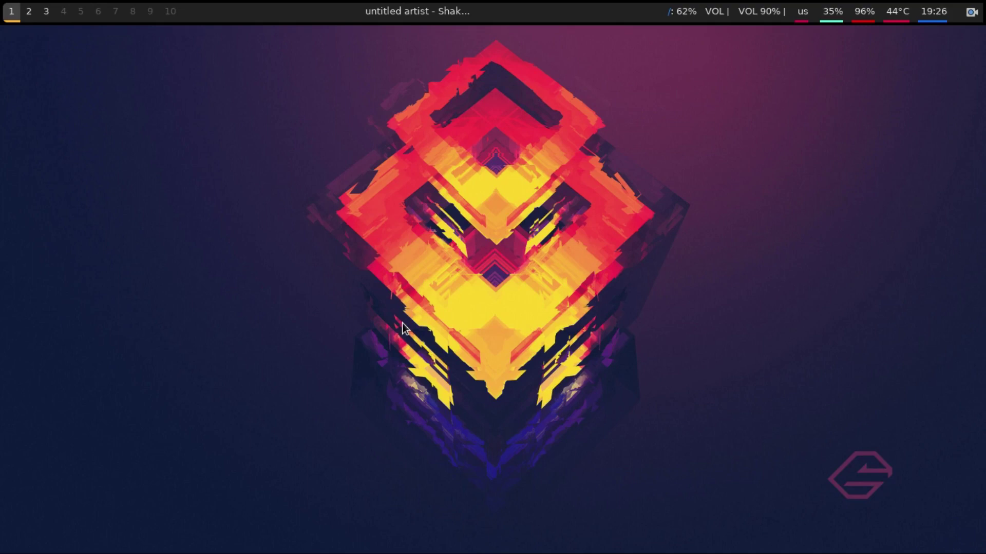
# Cycle twice through workspaces 2, 3 and 1, finishing on the empty workspace 1
pyautogui.press('super+2')
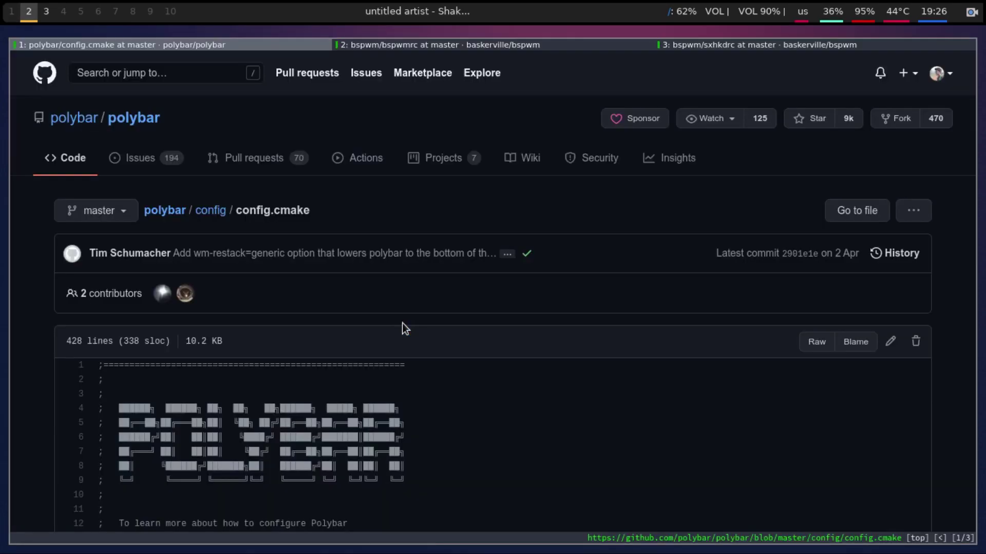
pyautogui.press('super+3')
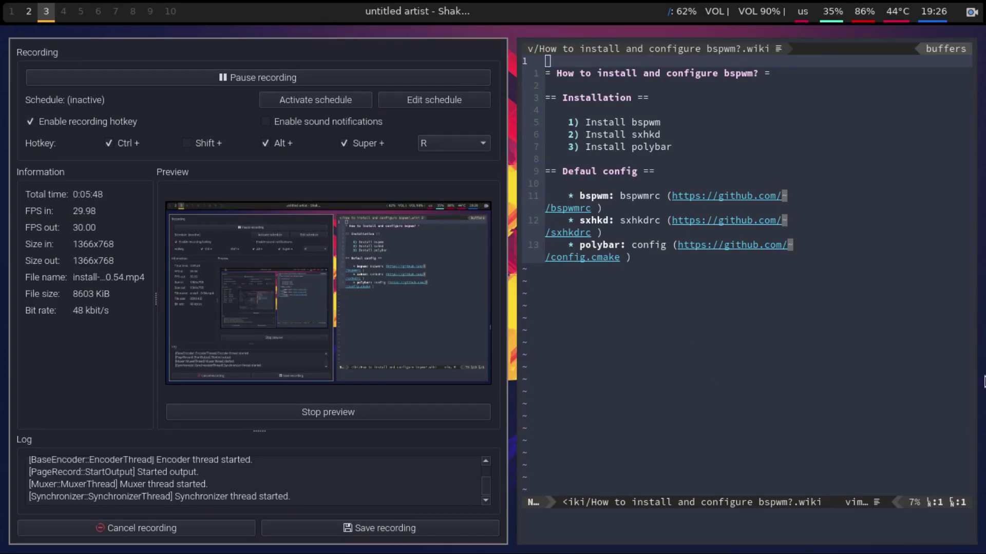
pyautogui.press('super+1')
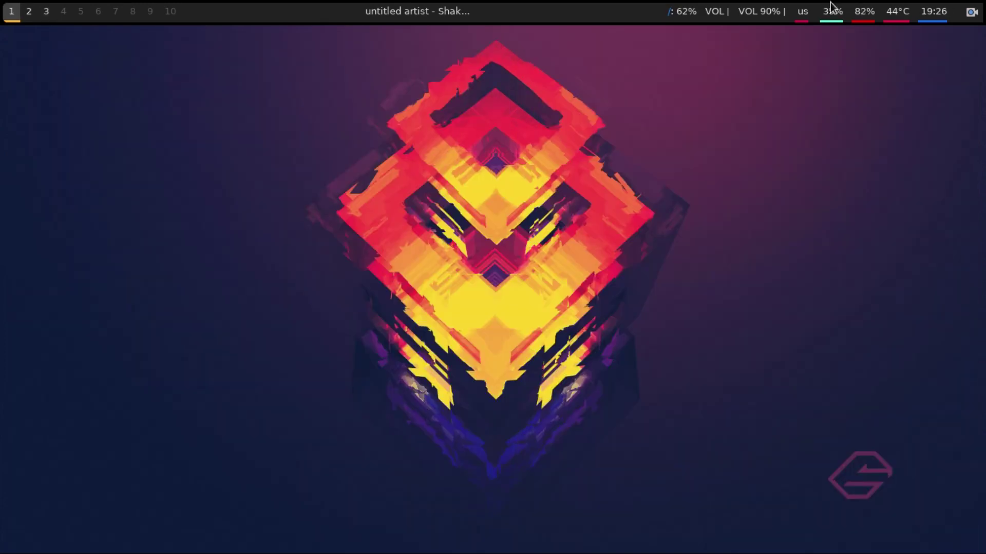
pyautogui.press('super+2')
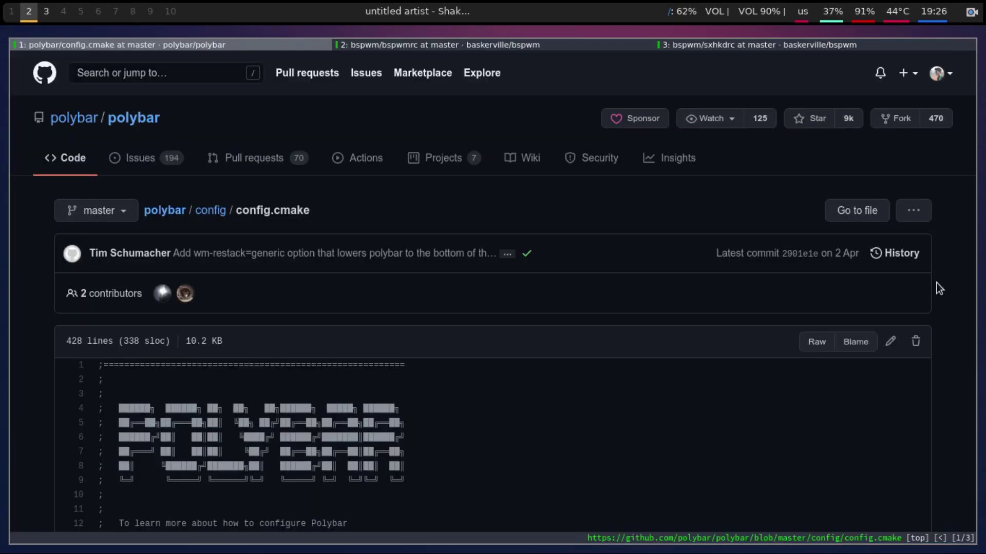
pyautogui.press('super+3')
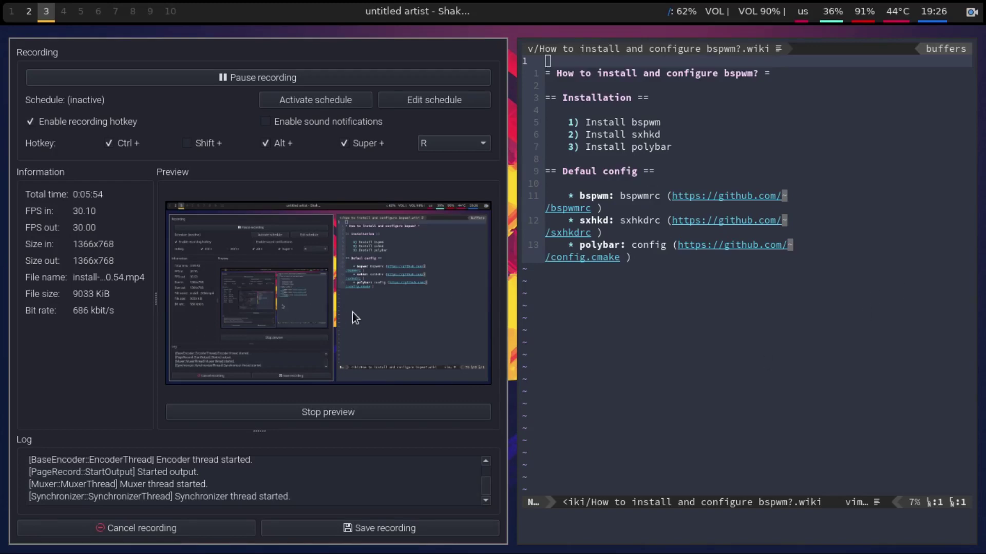
pyautogui.press('super+1')
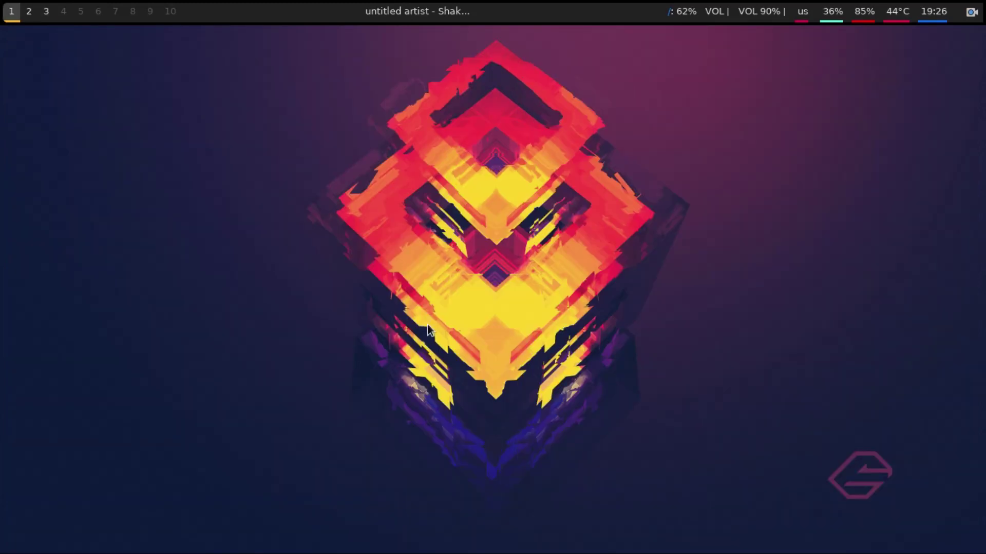
# Open a terminal on workspace 1, close its window, and open a new terminal
pyautogui.press('super+Return')
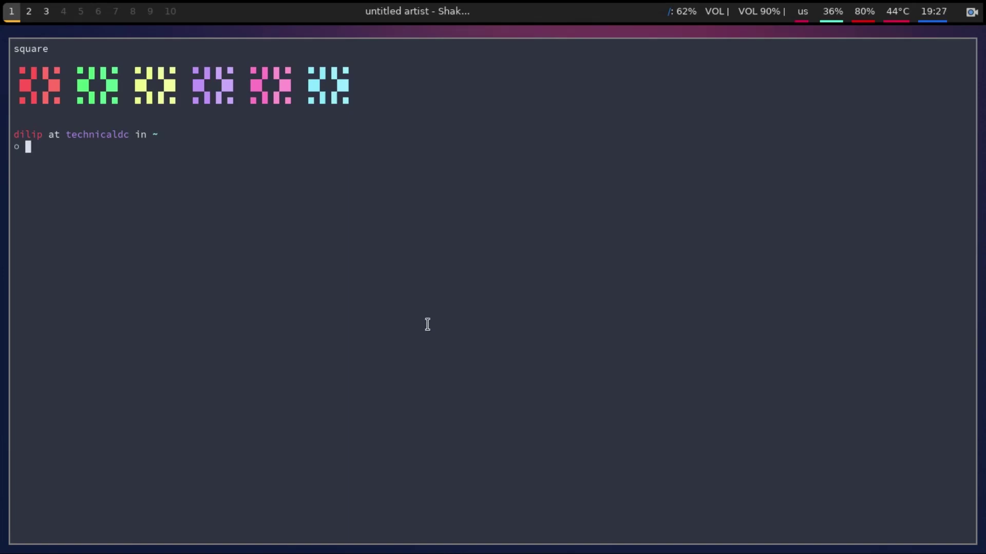
pyautogui.write('q')
pyautogui.press('Left')
pyautogui.press('super+shift+q')
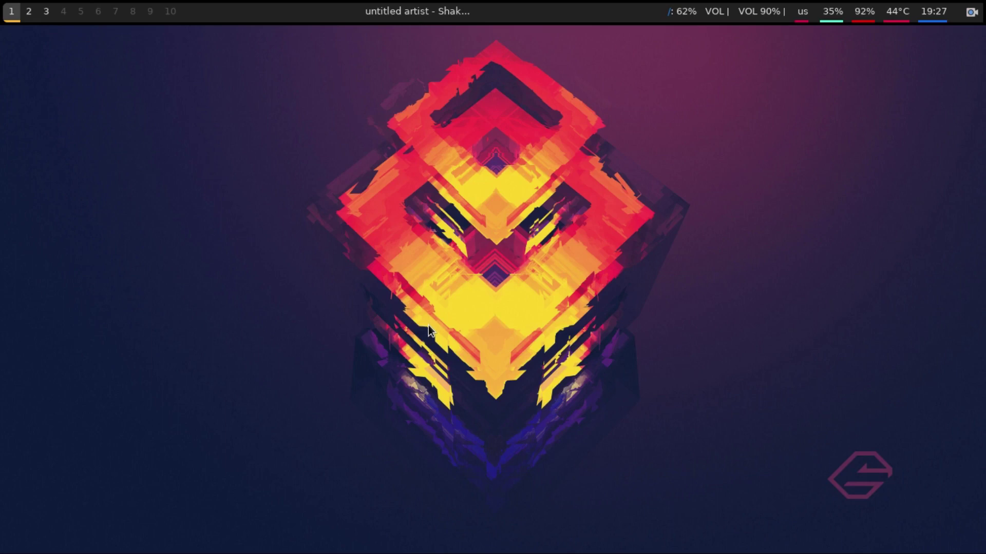
pyautogui.press('super+Return')
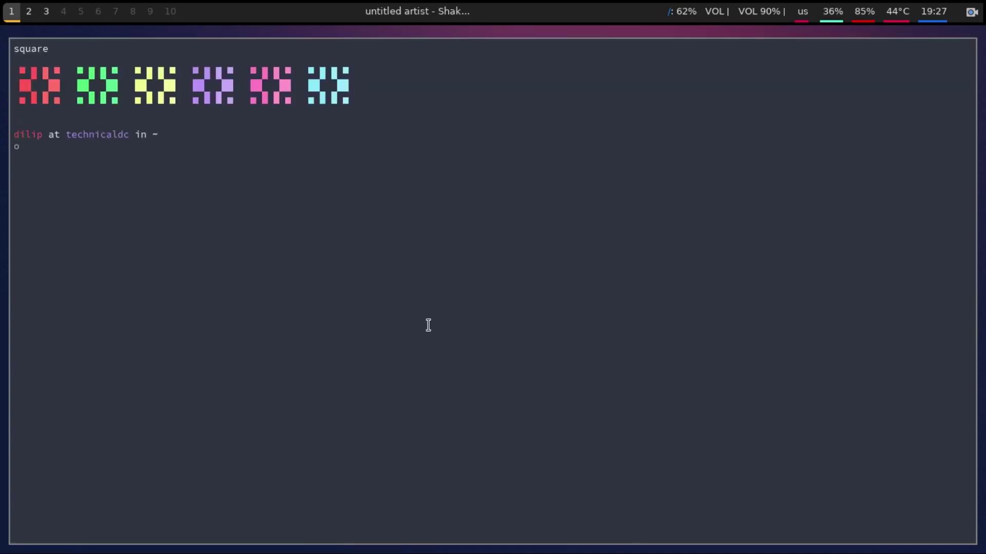
# Launch ranger in the terminal and browse into the ~/.config/bspwm folder
pyautogui.write('ranger')
pyautogui.press('Return')
pyautogui.press('g')
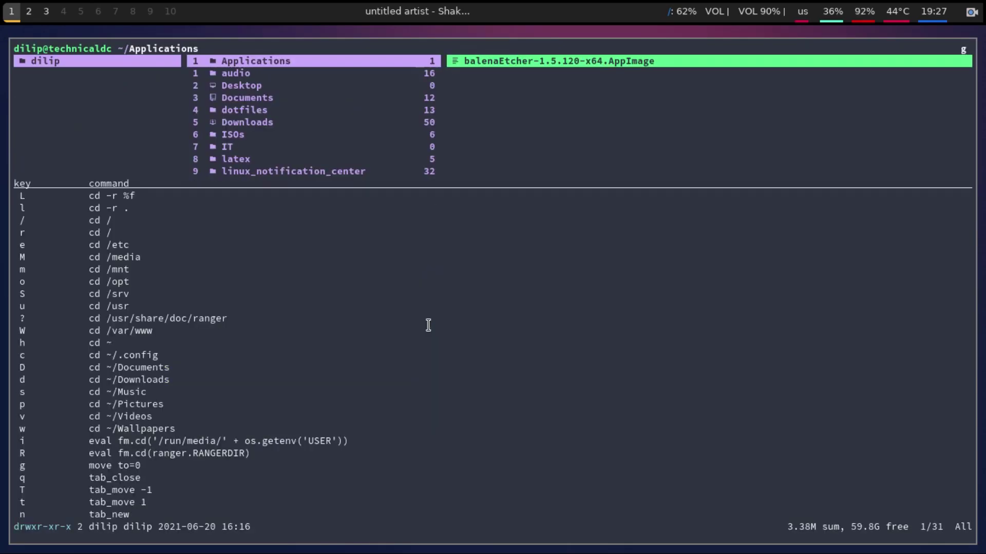
pyautogui.press('c')
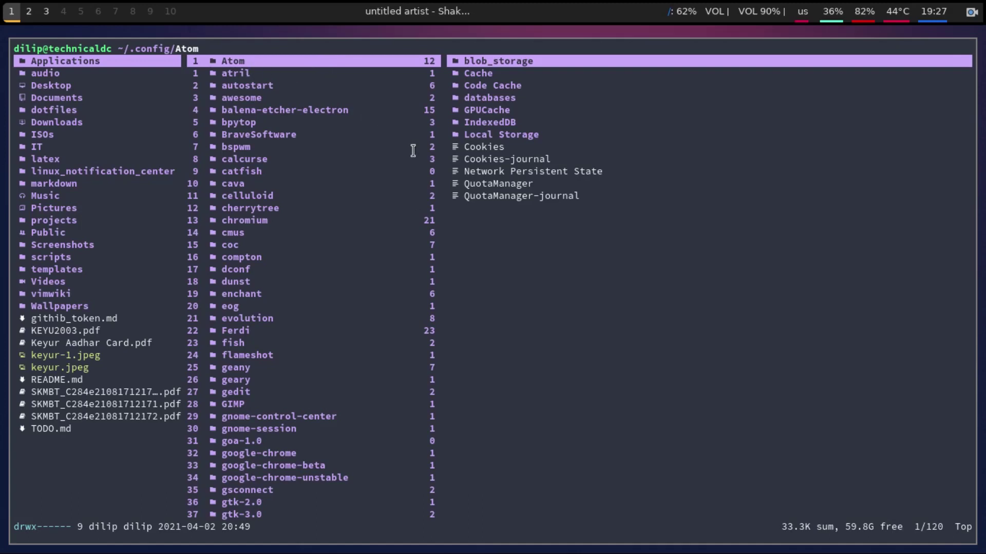
pyautogui.press('j')
pyautogui.press('j')
pyautogui.press('j')
pyautogui.press('j')
pyautogui.press('j')
pyautogui.press('j')
pyautogui.press('j')
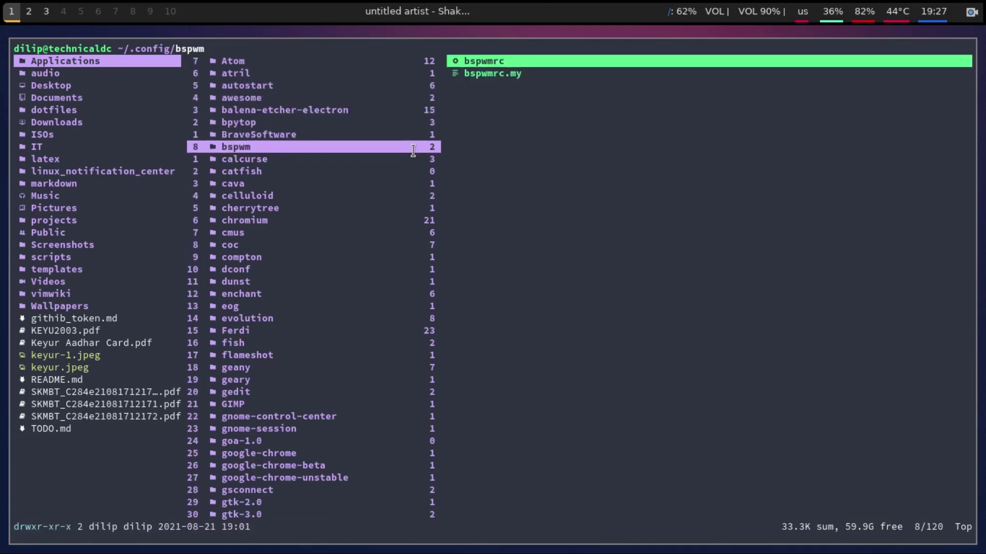
pyautogui.press('l')
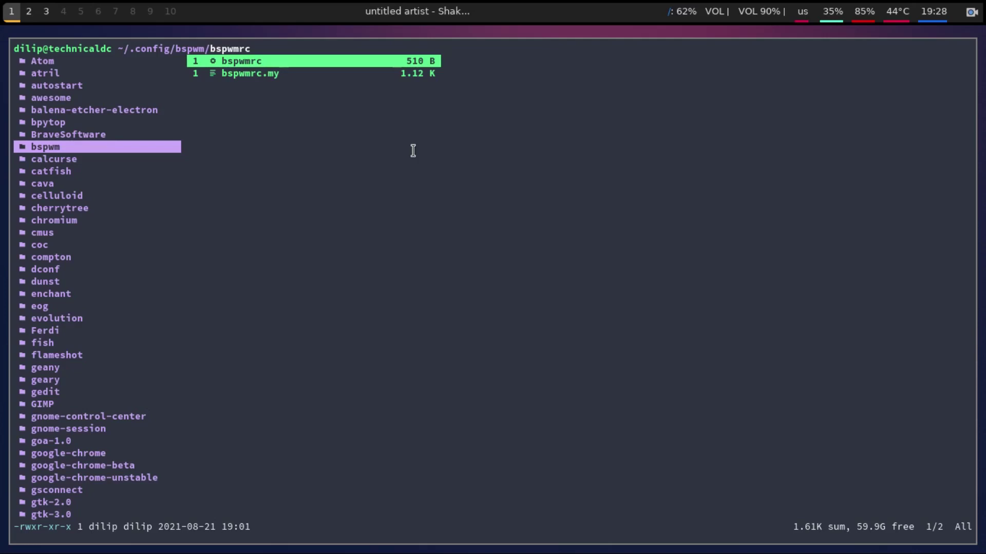
# Quit ranger and close the terminal window on workspace 1
pyautogui.write('qq')
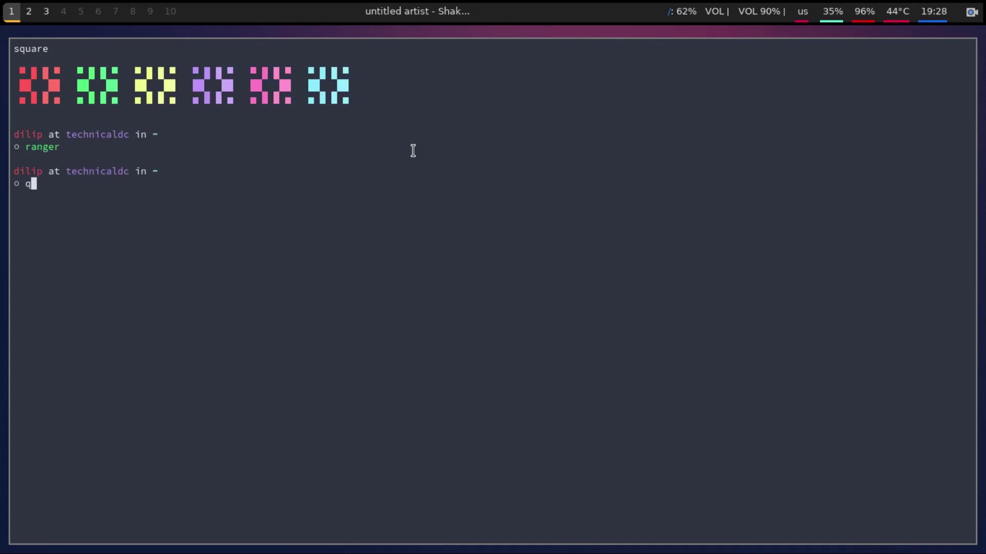
pyautogui.press('Return')
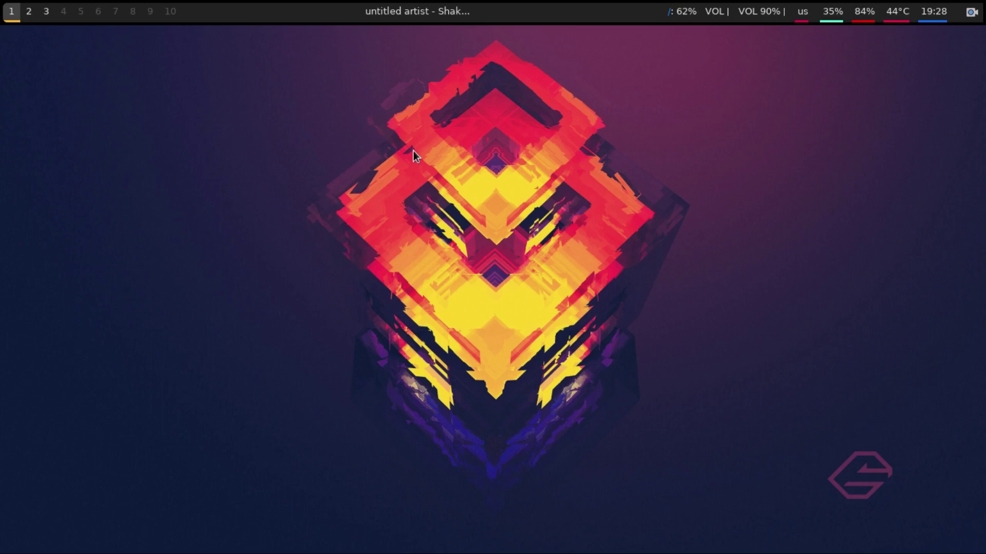
# Go through workspace 3 to workspace 2 and skim the start of polybar's config.cmake on GitHub
pyautogui.press('super+3')
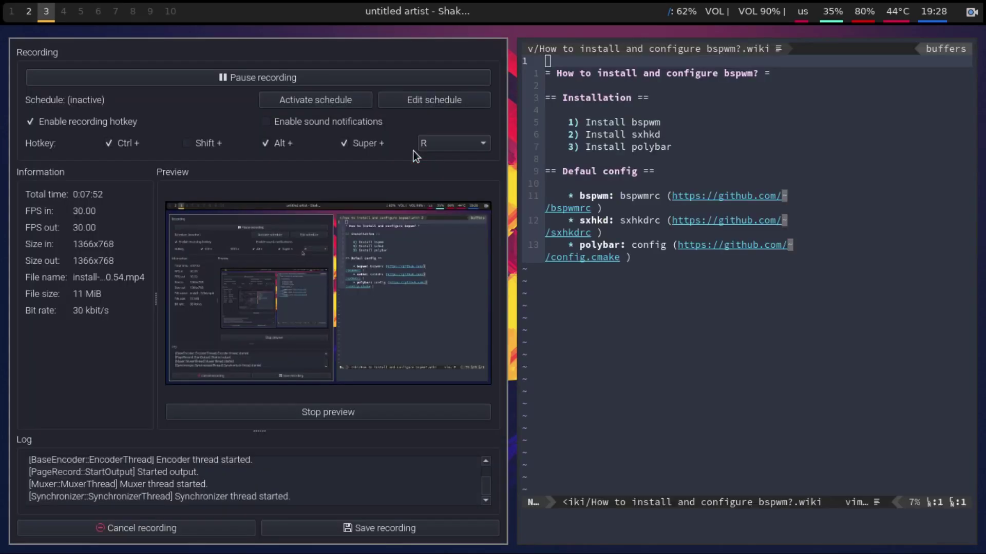
pyautogui.press('super+2')
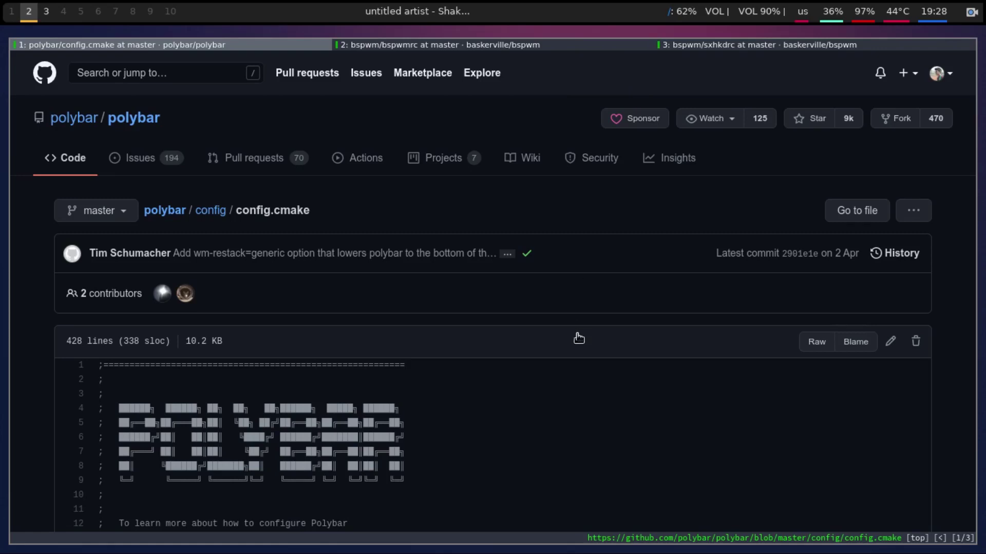
pyautogui.scroll(-8, 609, 360)
pyautogui.scroll(2, 609, 367)
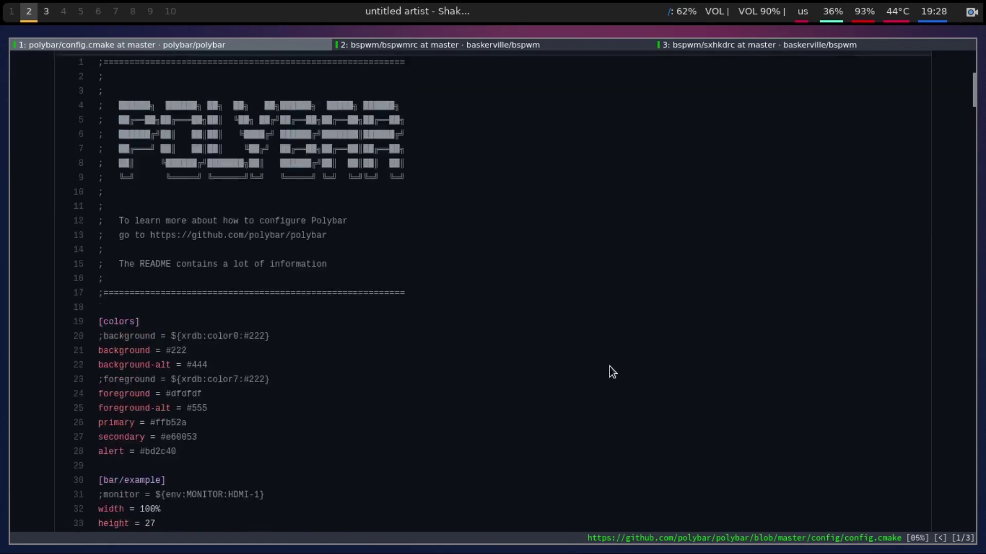
pyautogui.scroll(6, 609, 366)
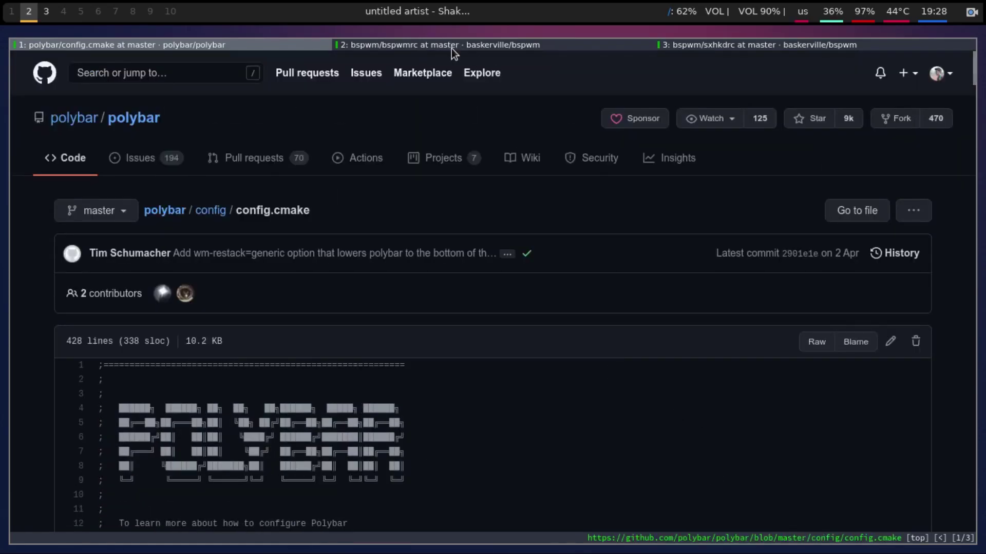
# Show the example bspwmrc page on GitHub and skim through the whole file
pyautogui.click(451, 48)
pyautogui.scroll(-5, 427, 419)
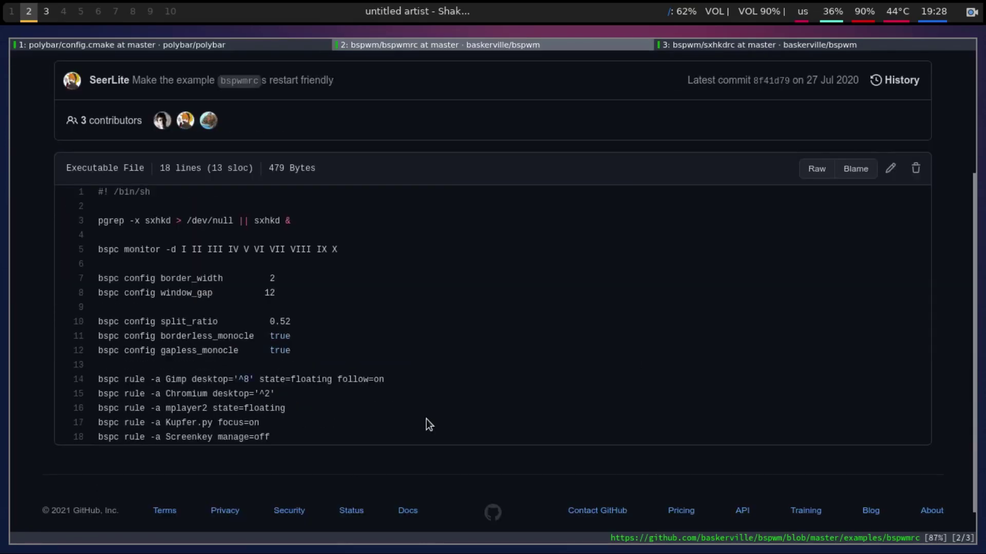
pyautogui.scroll(5, 618, 481)
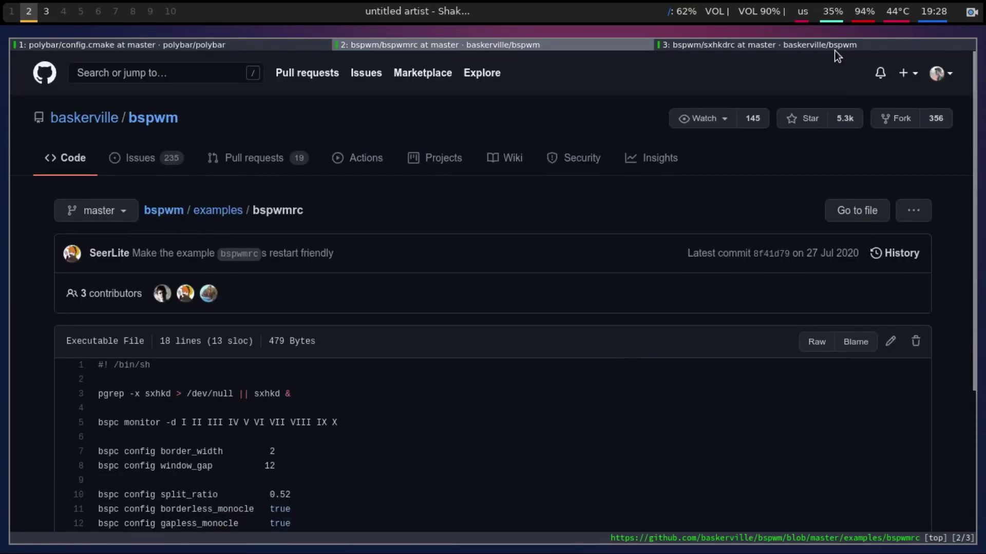
# Look through the example sxhkdrc page and its hotkey bindings on GitHub, and return to workspace 3
pyautogui.click(780, 44)
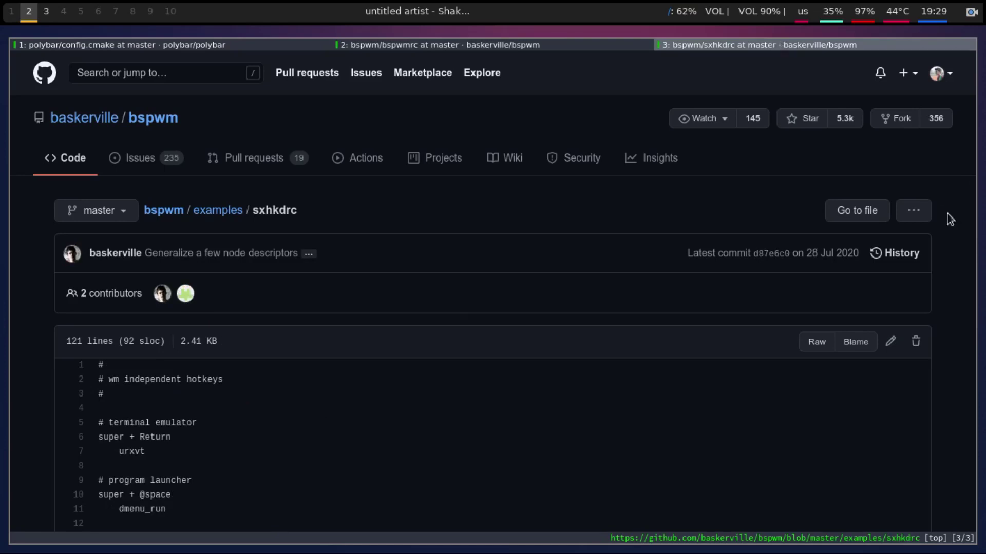
pyautogui.scroll(-10, 572, 417)
pyautogui.scroll(10, 572, 417)
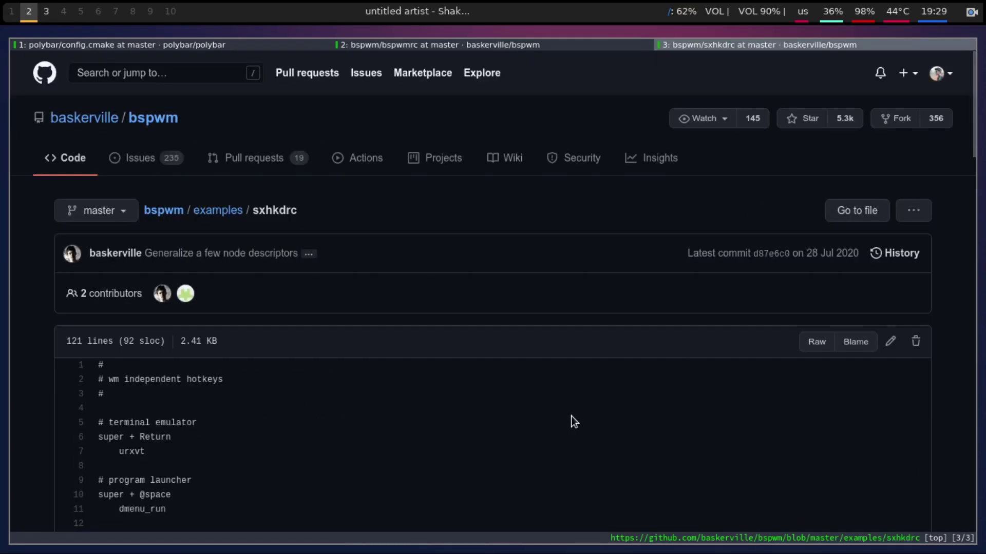
pyautogui.scroll(-5, 571, 417)
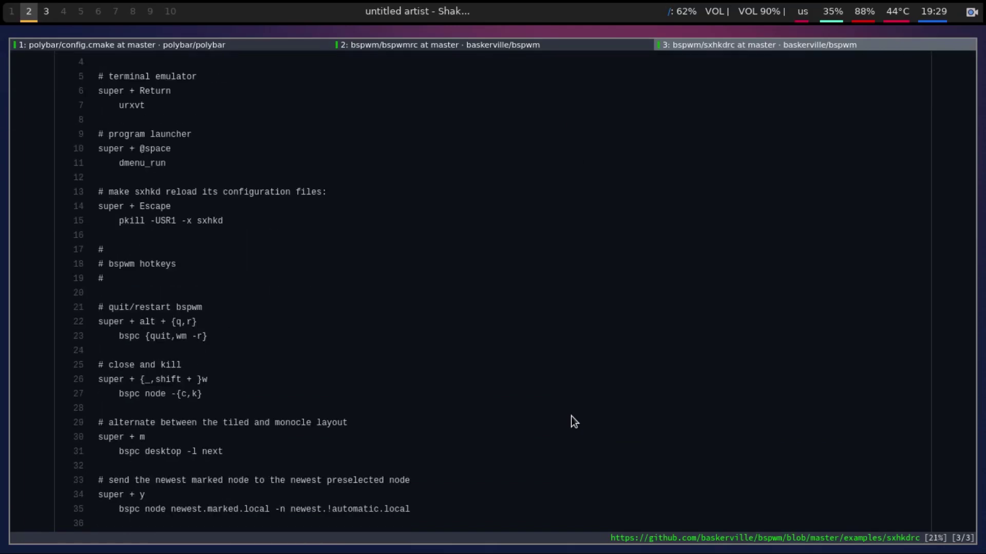
pyautogui.press('super+3')
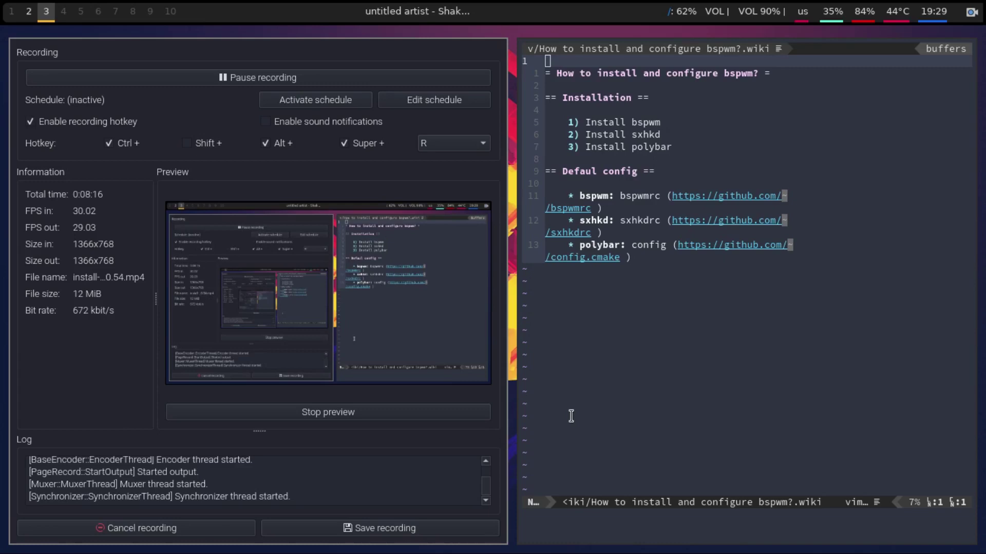